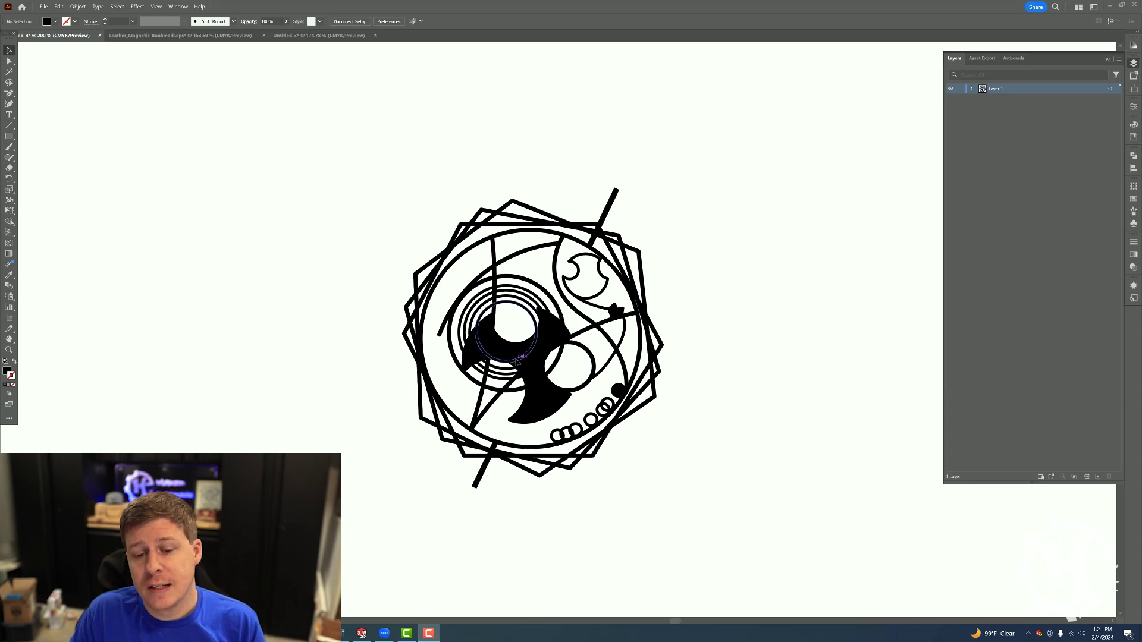
Step: Select the emblem's swirl, the concentric circles and the whole group, then all artwork
click(548, 341)
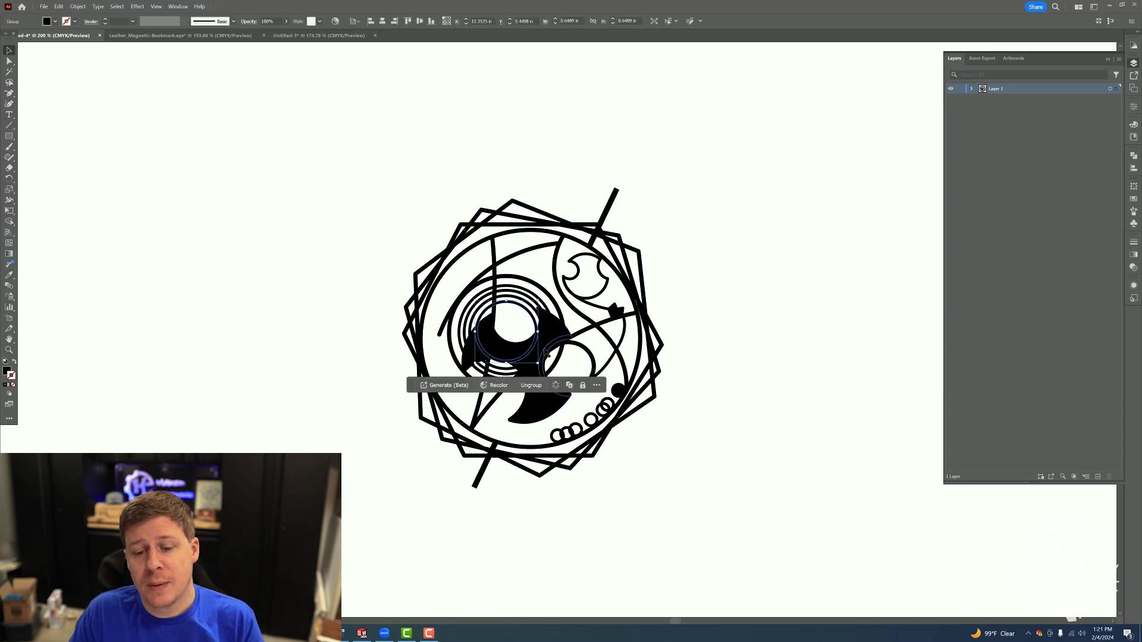
click(541, 285)
click(531, 219)
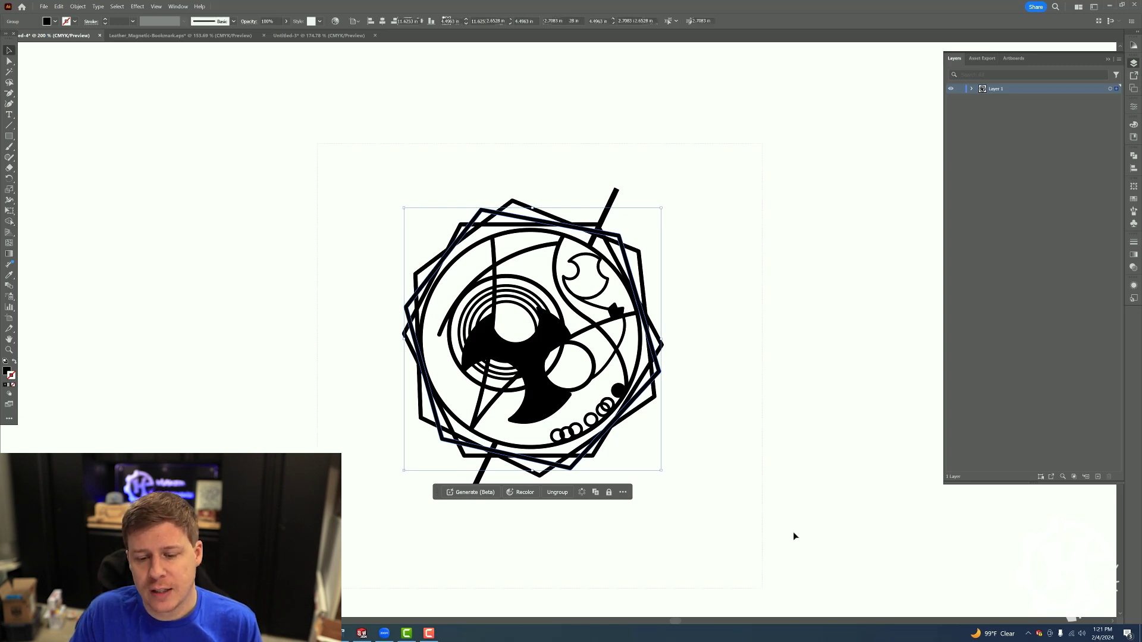
key(ctrl+a)
Step: Open Pathfinder and trial Outline on the emblem, then undo it and reselect all artwork
click(1134, 156)
click(1134, 156)
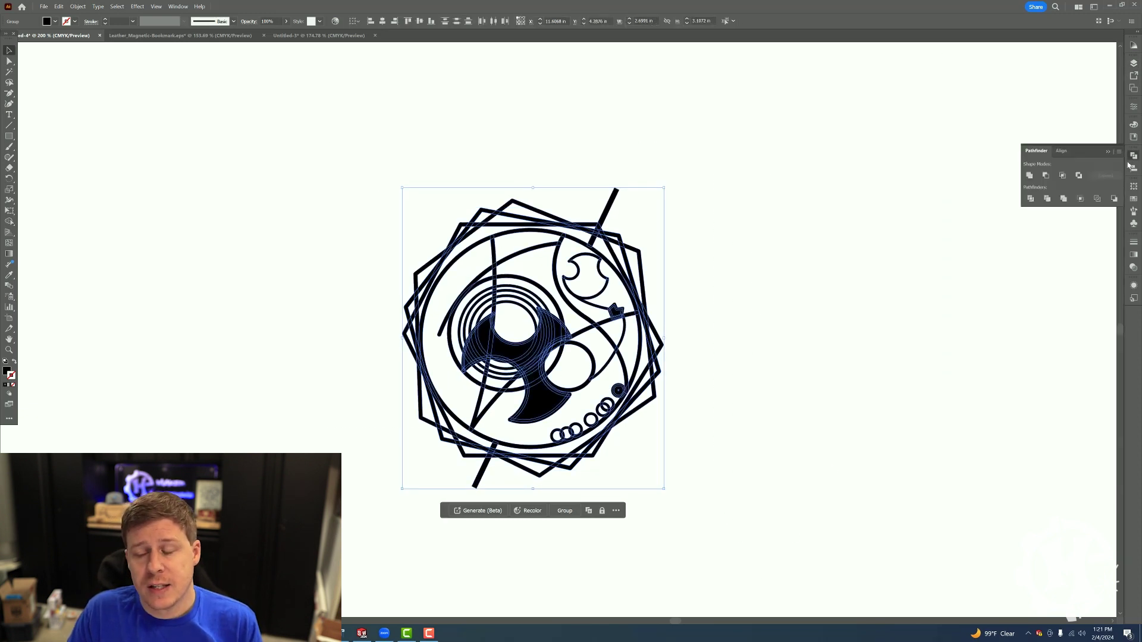
click(1098, 198)
click(840, 216)
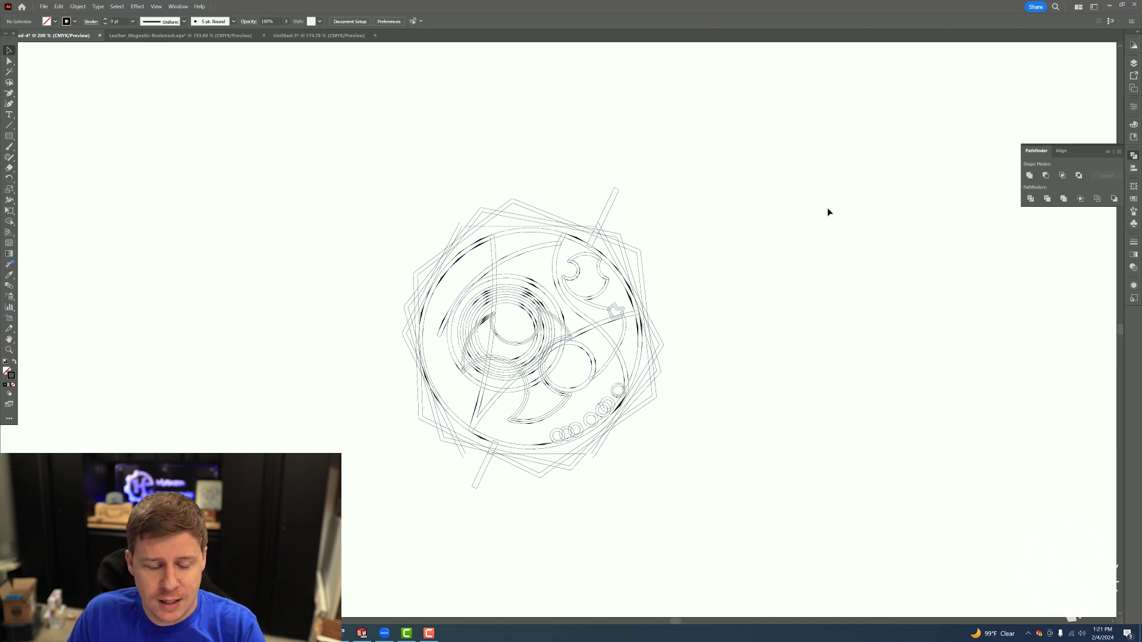
key(ctrl+z)
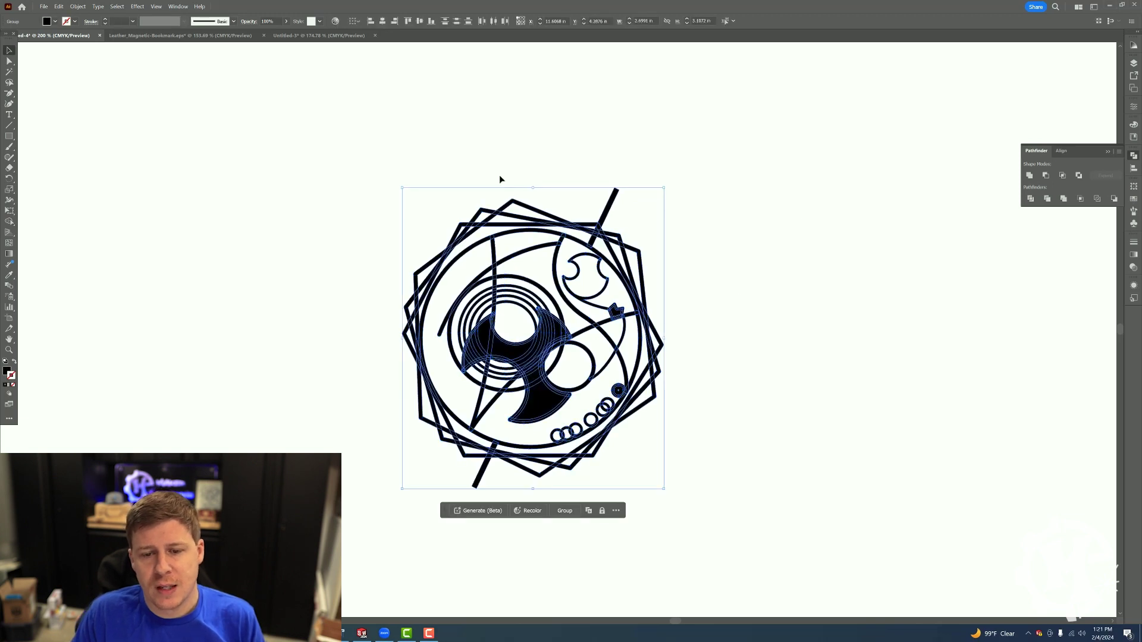
shift+click(527, 394)
key(ctrl+a)
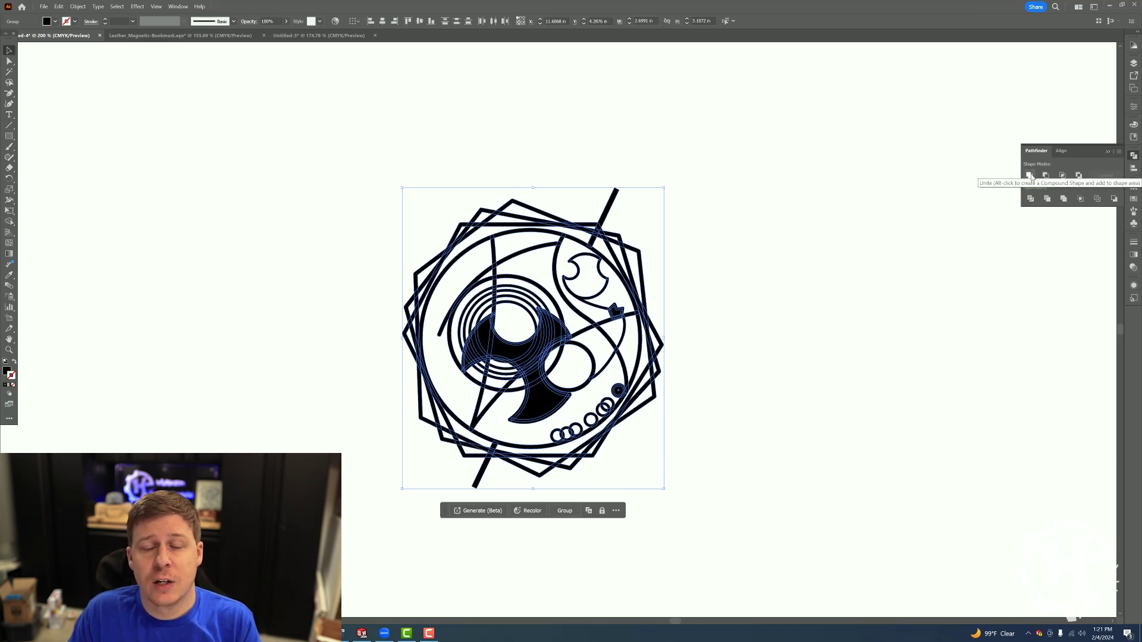
Step: Unite the emblem into one shape, apply Pathfinder Outline, and set the stroke weight to 1 pt
click(1030, 175)
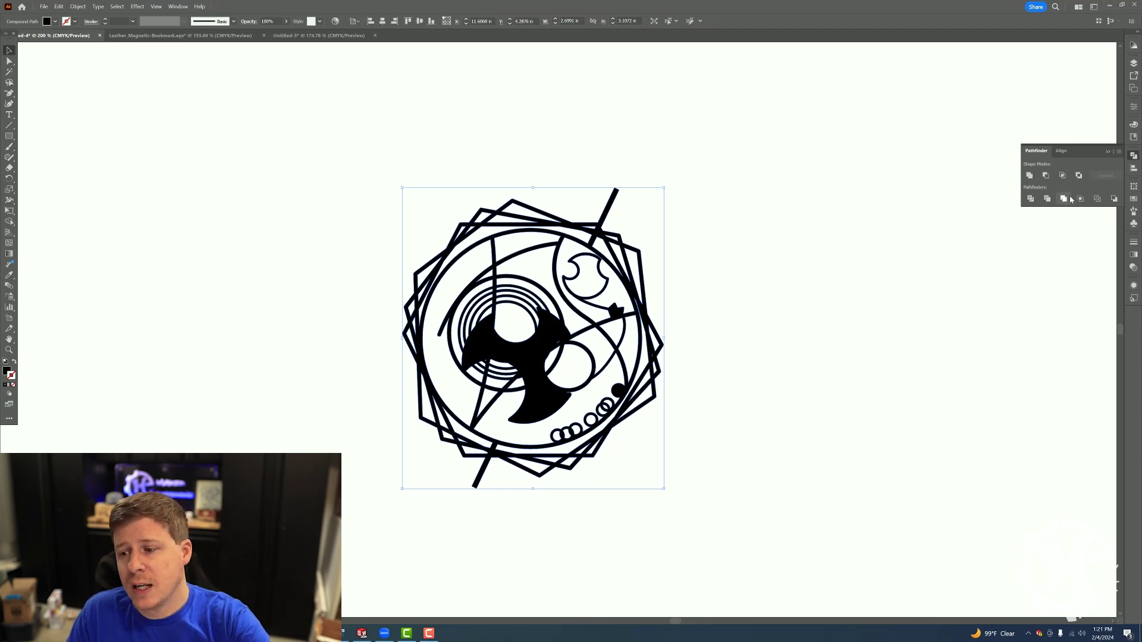
click(1097, 200)
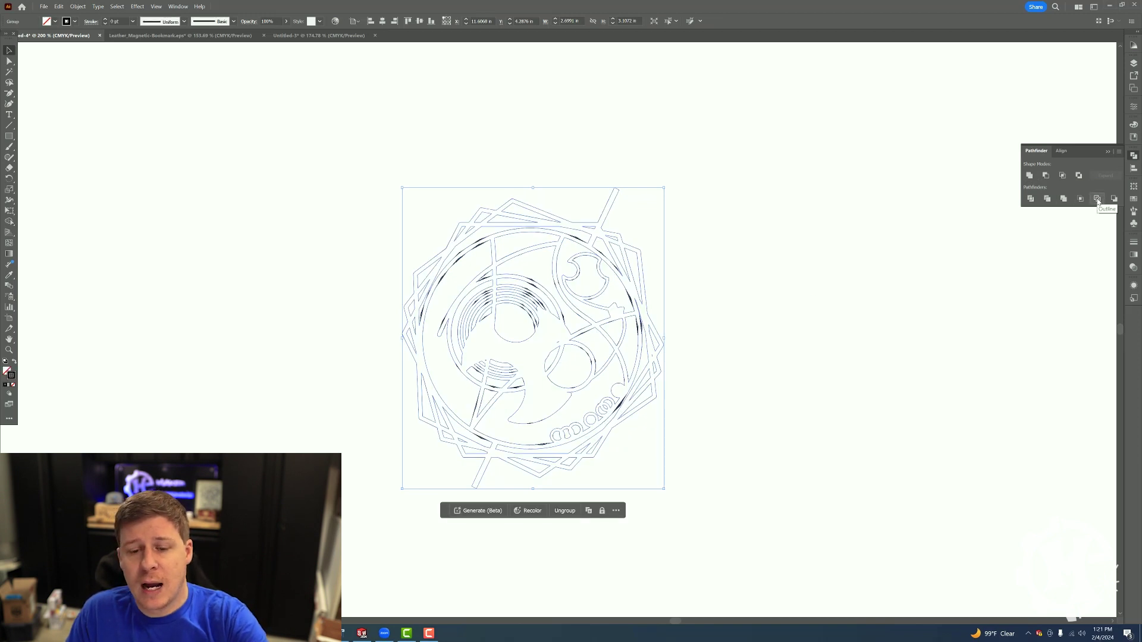
click(1137, 108)
click(1064, 405)
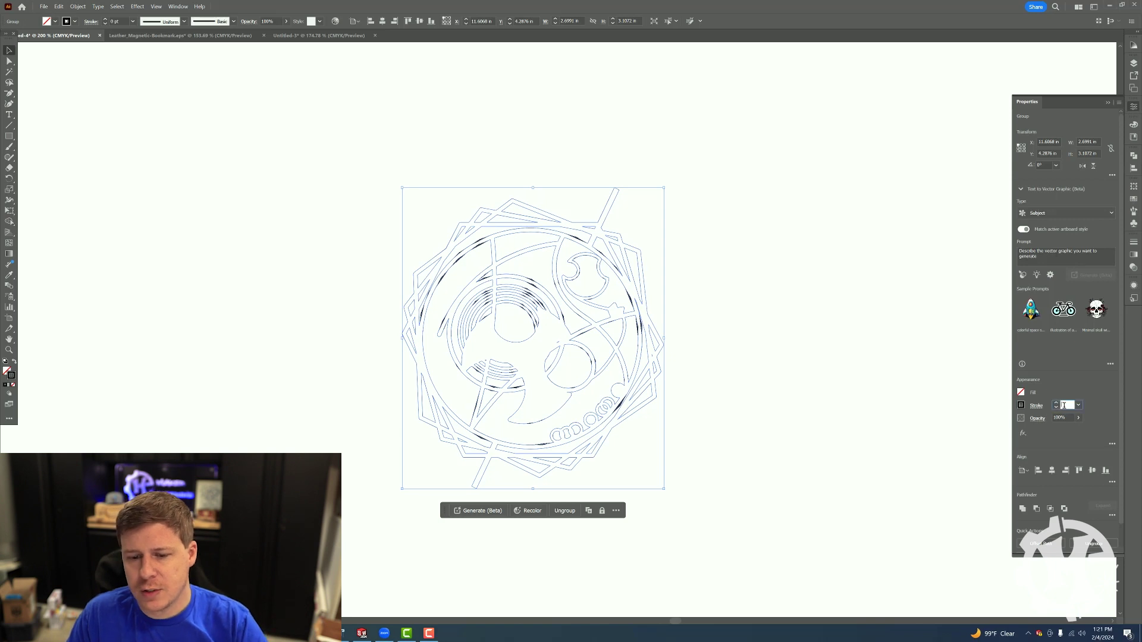
text(1)
key(Return)
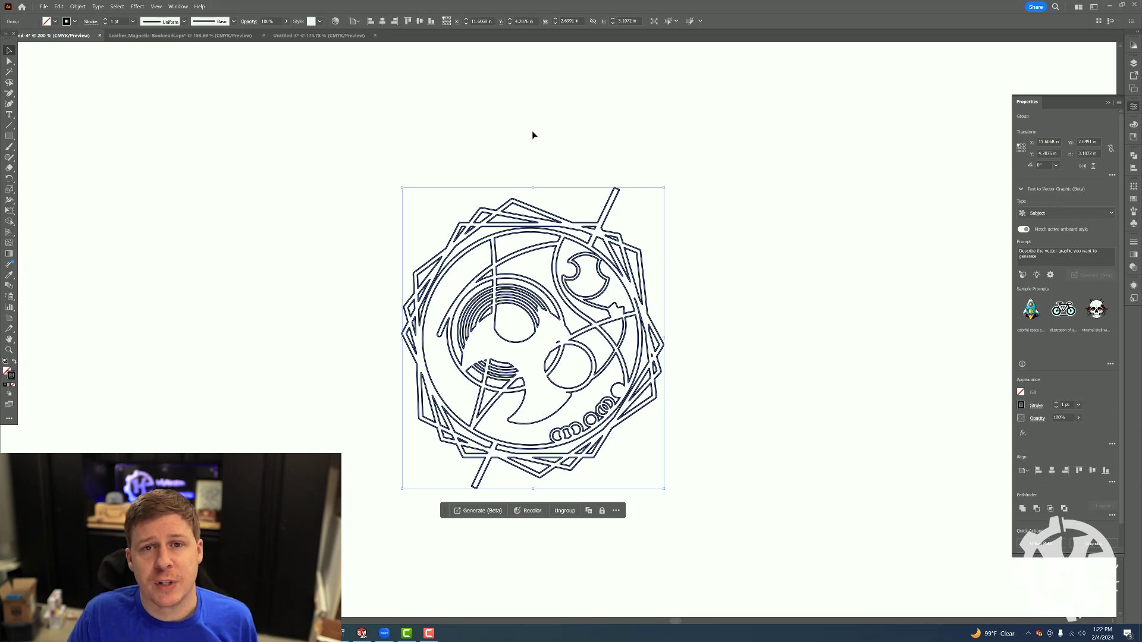
key(ctrl+8)
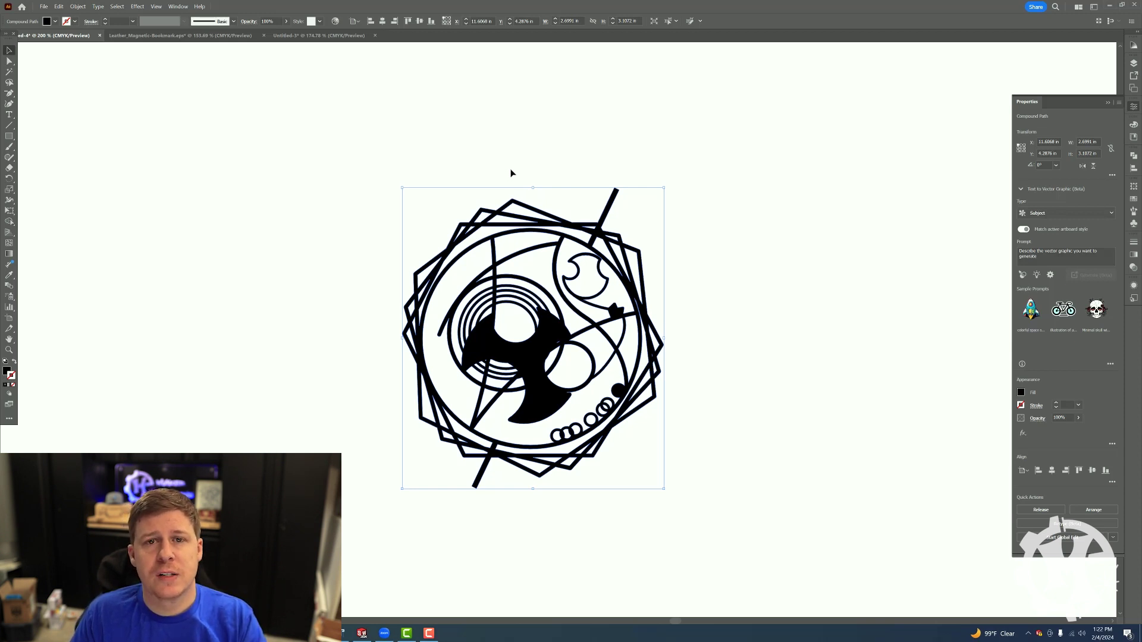
Step: Deselect, pick the merged black emblem shape, then reselect all artwork with Ctrl+A
click(464, 147)
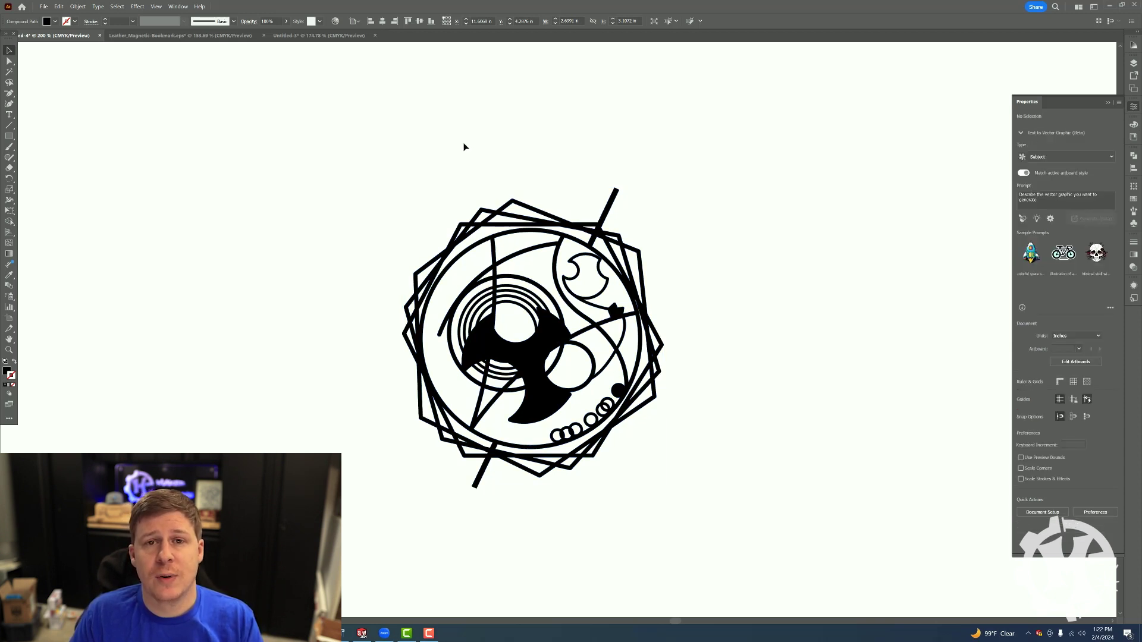
click(495, 212)
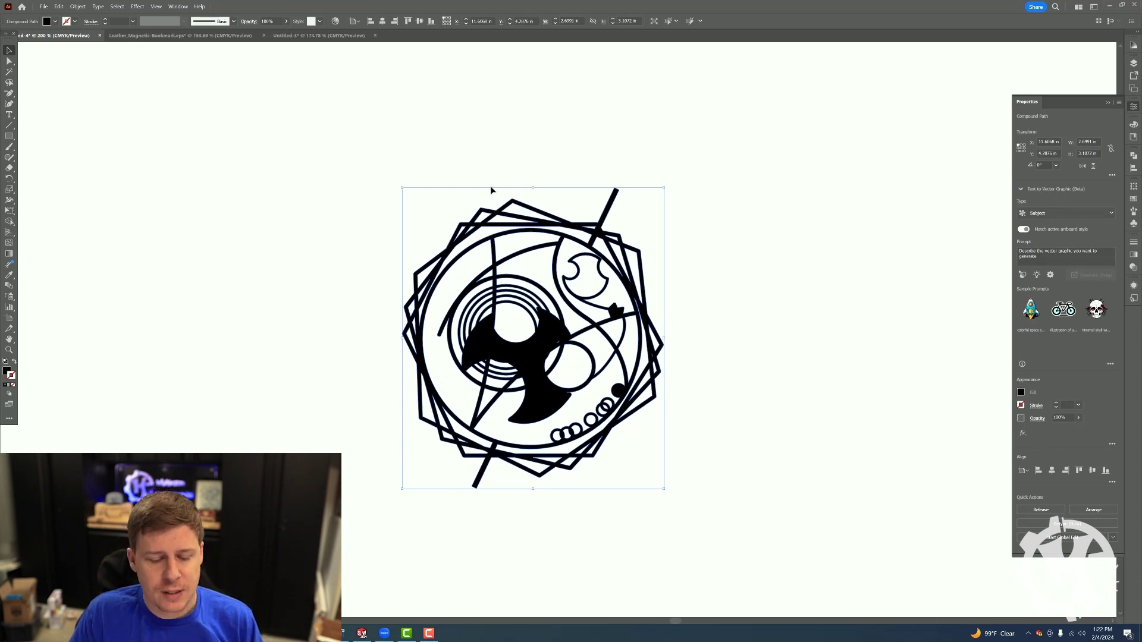
click(492, 159)
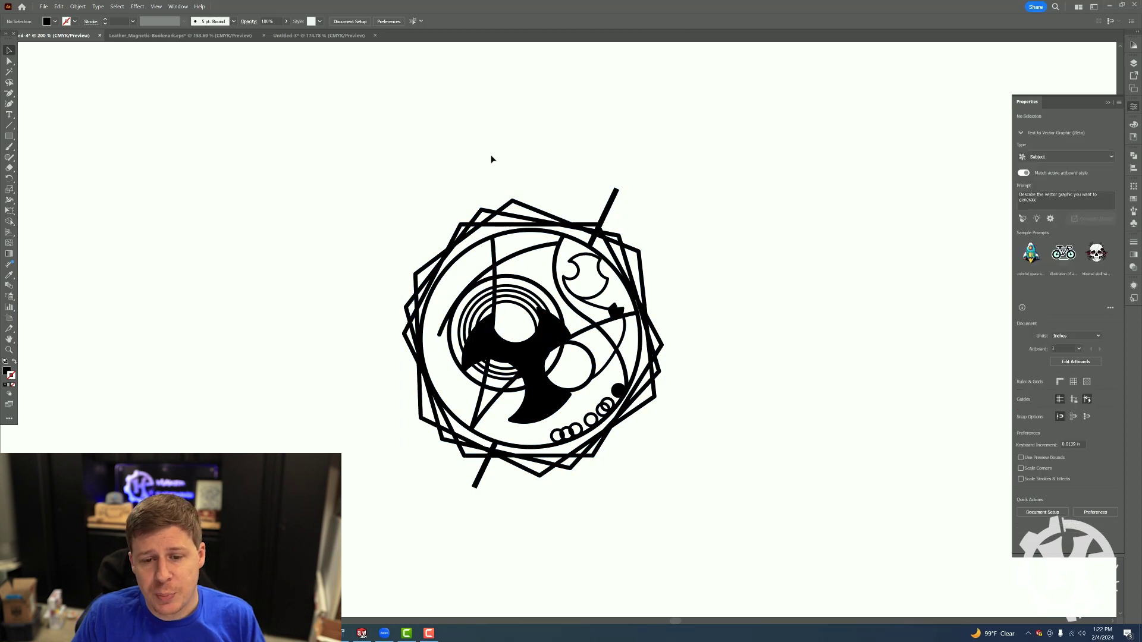
key(ctrl+a)
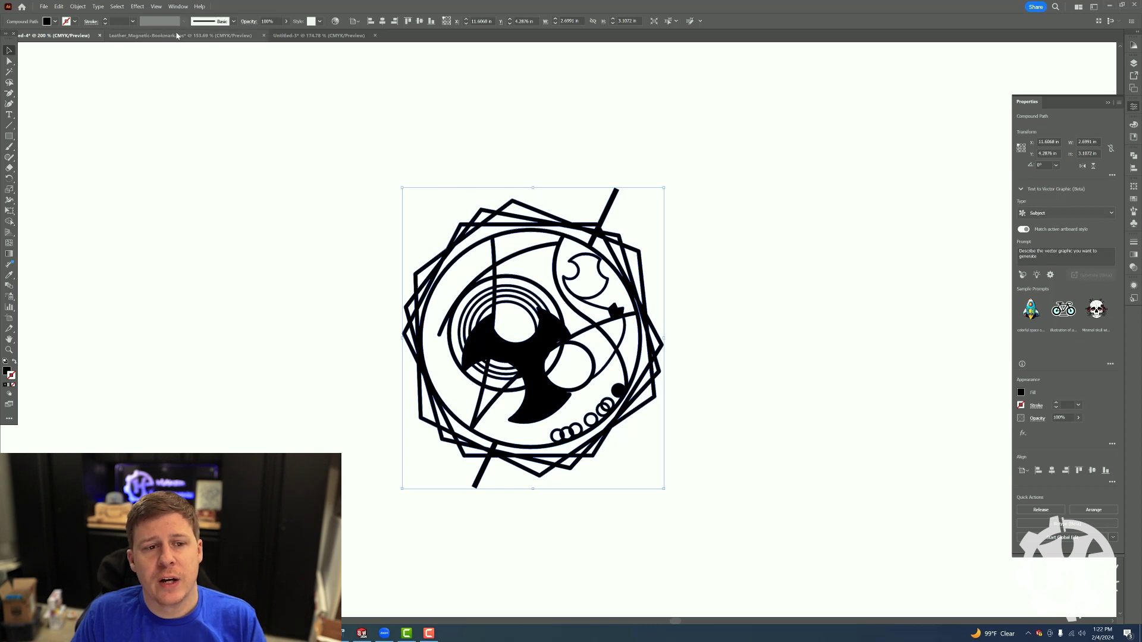
Step: Add a 0.25 in Offset Path effect around the emblem and expand it into one solid path
click(141, 7)
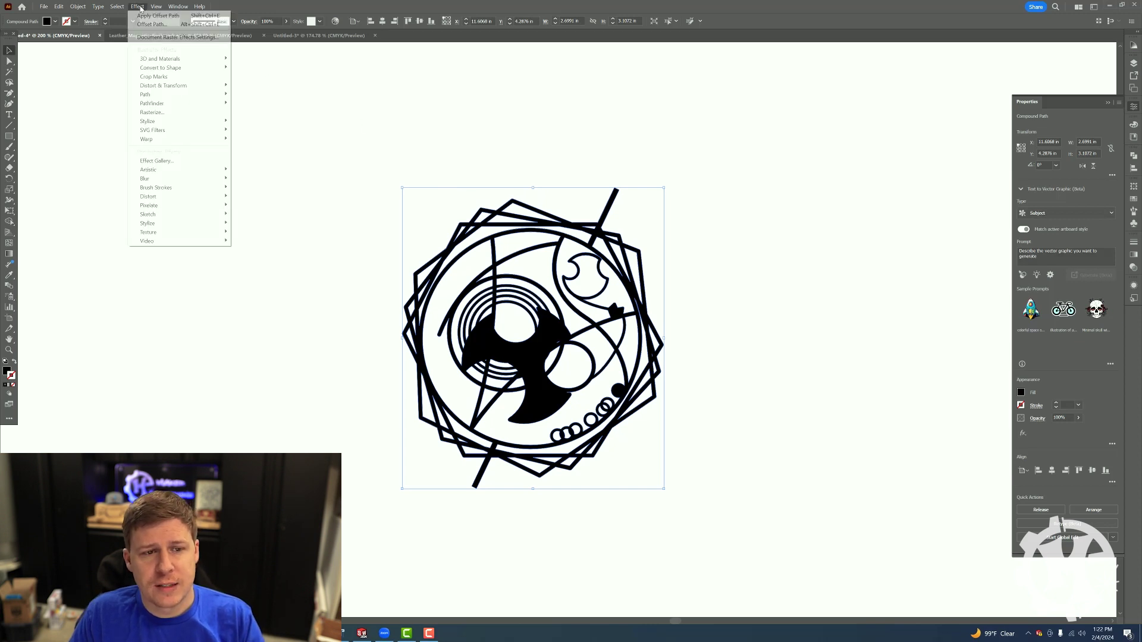
mouse_move(186, 97)
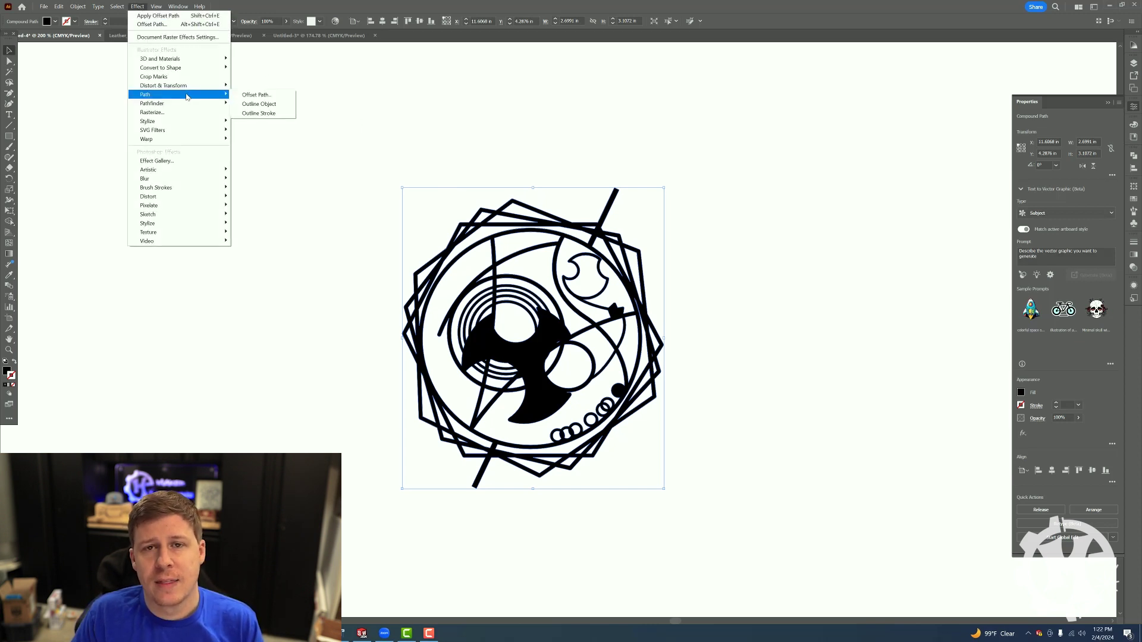
click(244, 95)
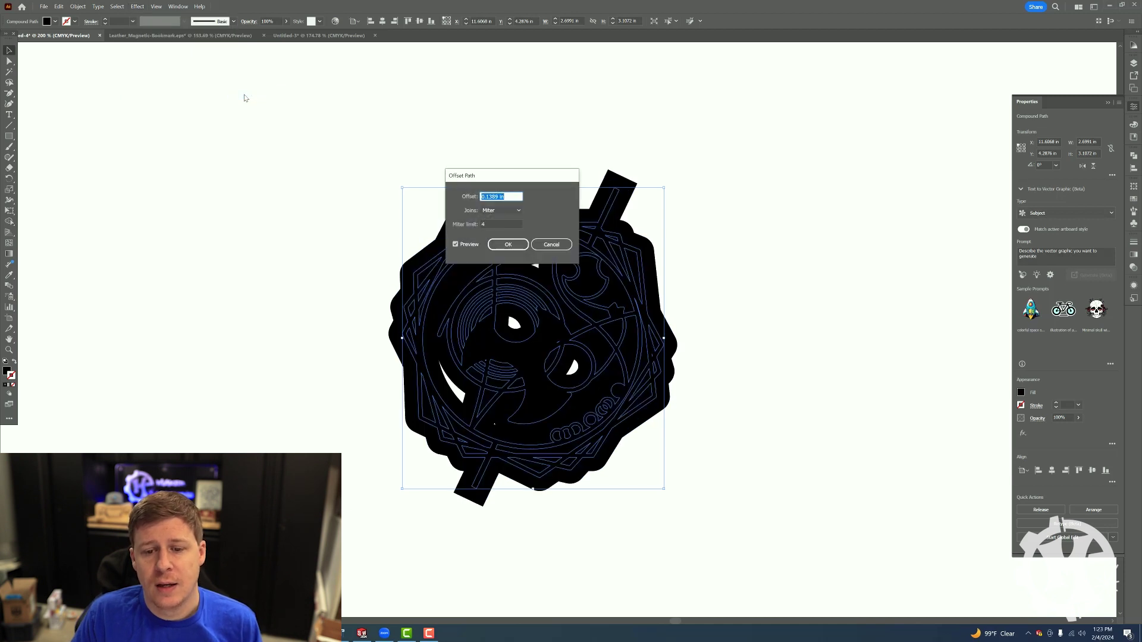
key(BackSpace)
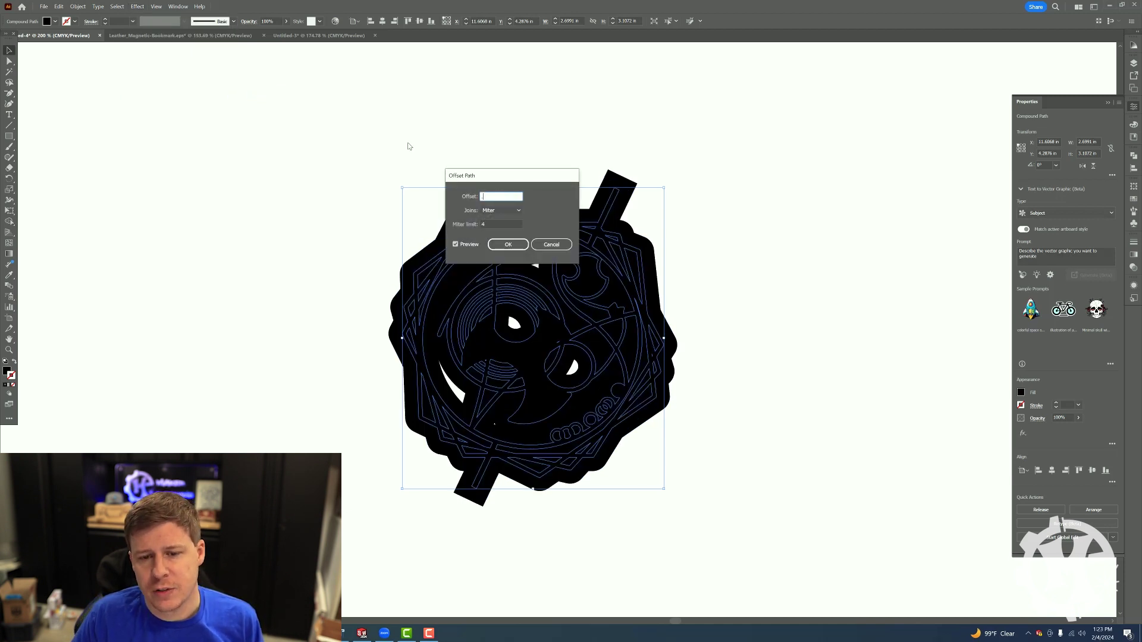
key(Tab)
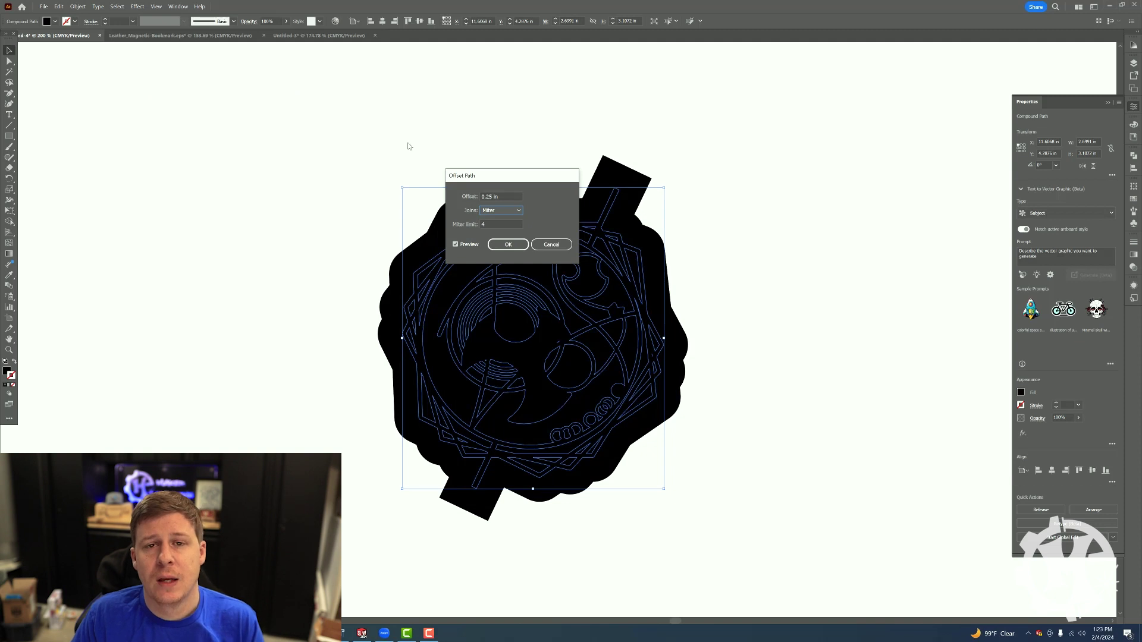
click(508, 244)
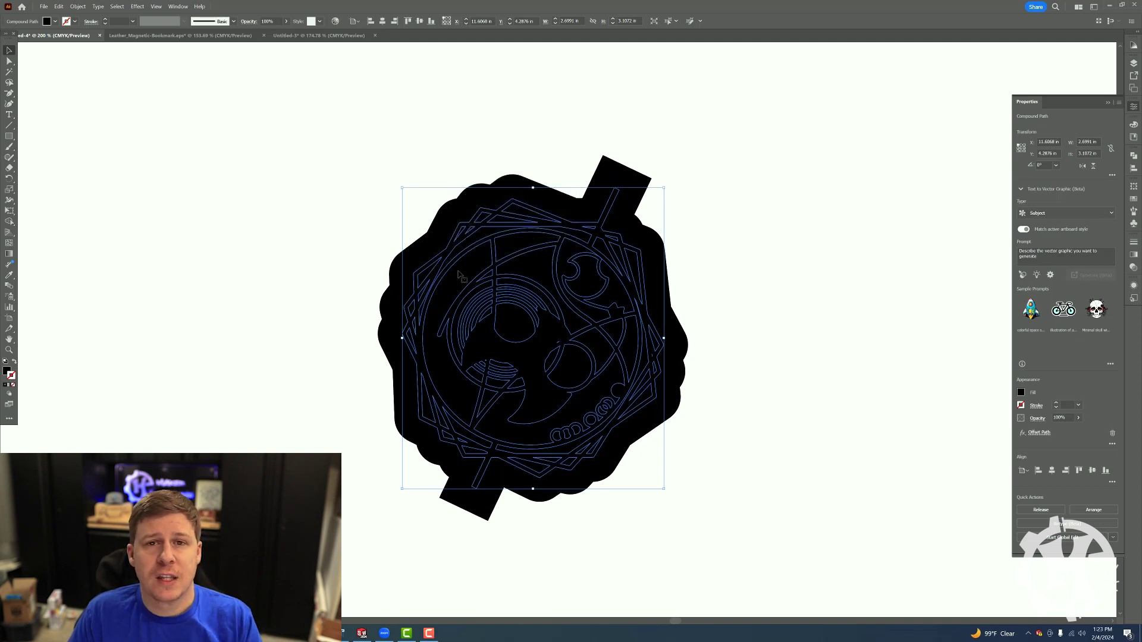
click(78, 7)
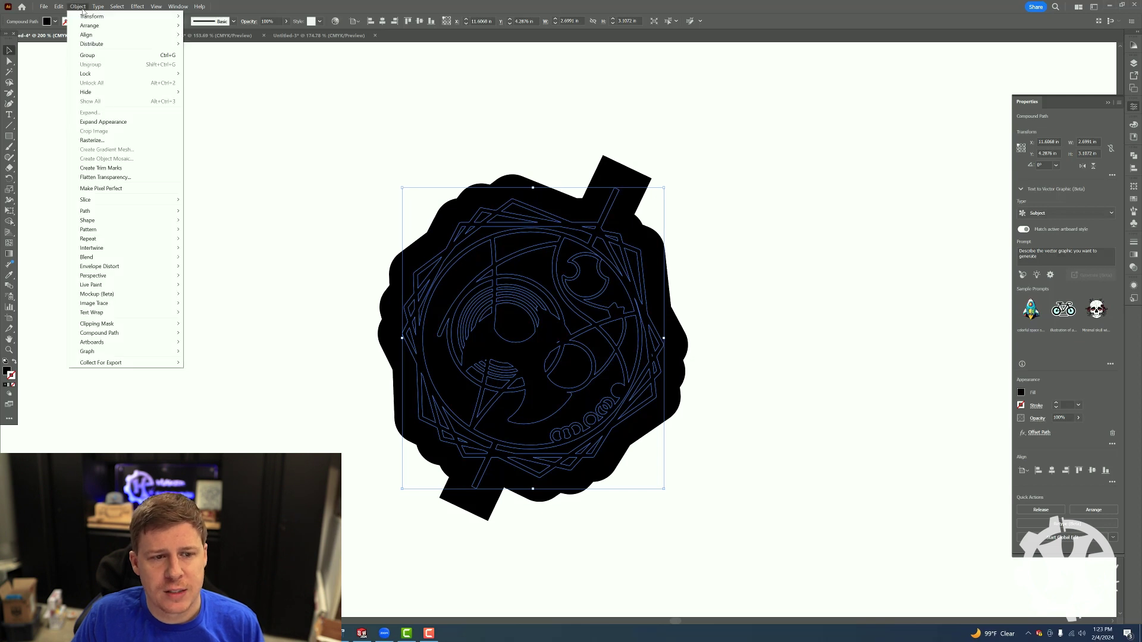
click(124, 122)
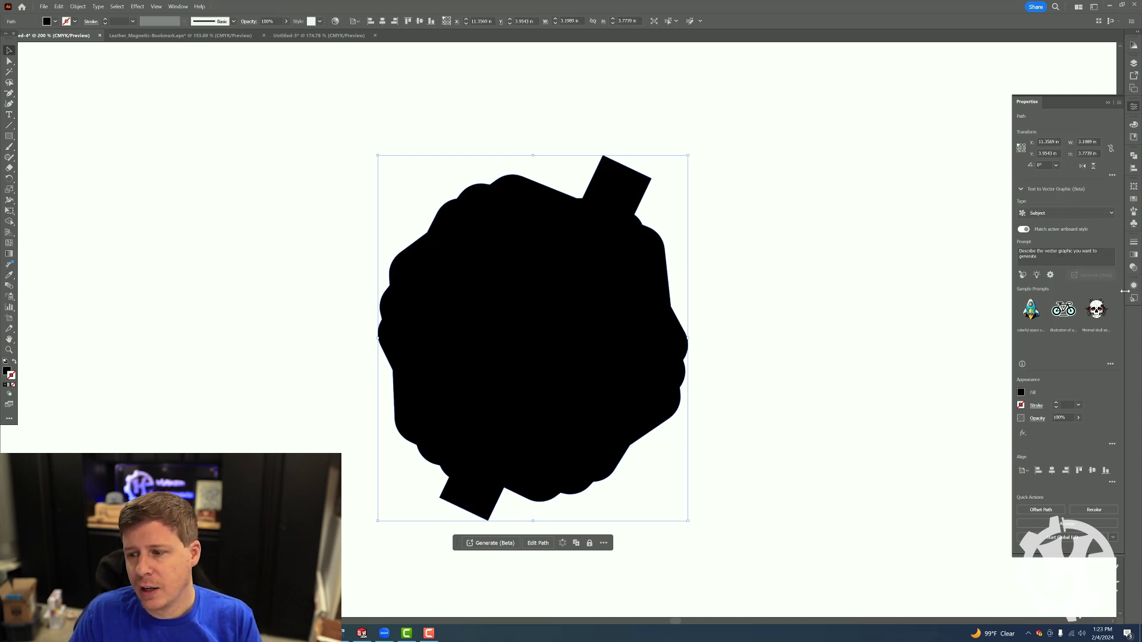
Step: Convert the solid offset shape to an outline with Pathfinder and give it a 0.5 pt stroke
click(1134, 157)
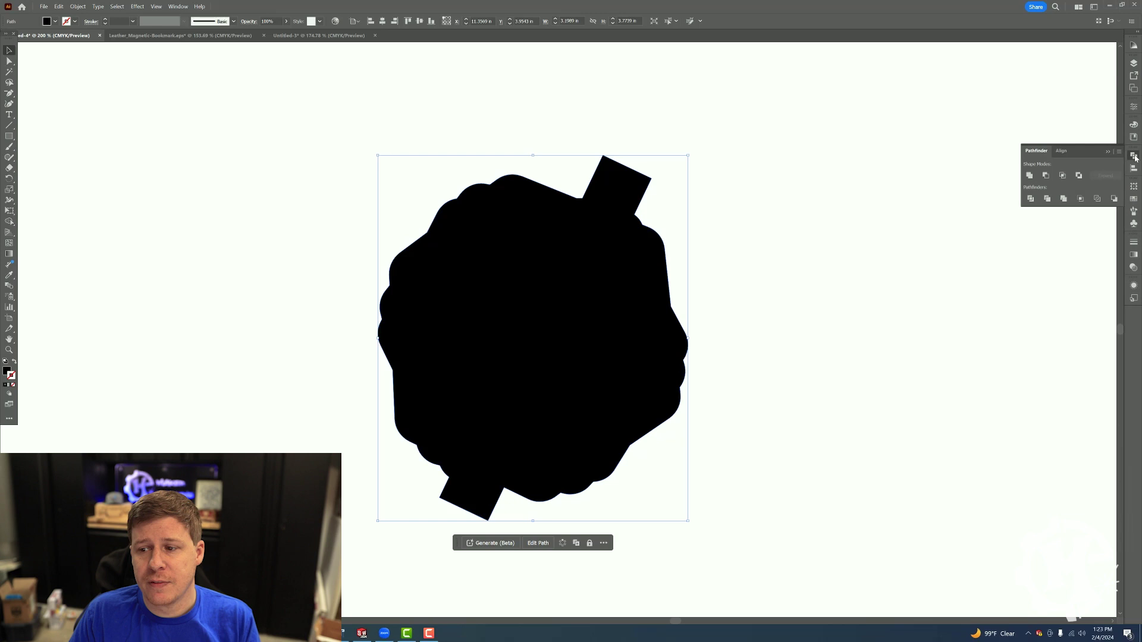
click(1097, 200)
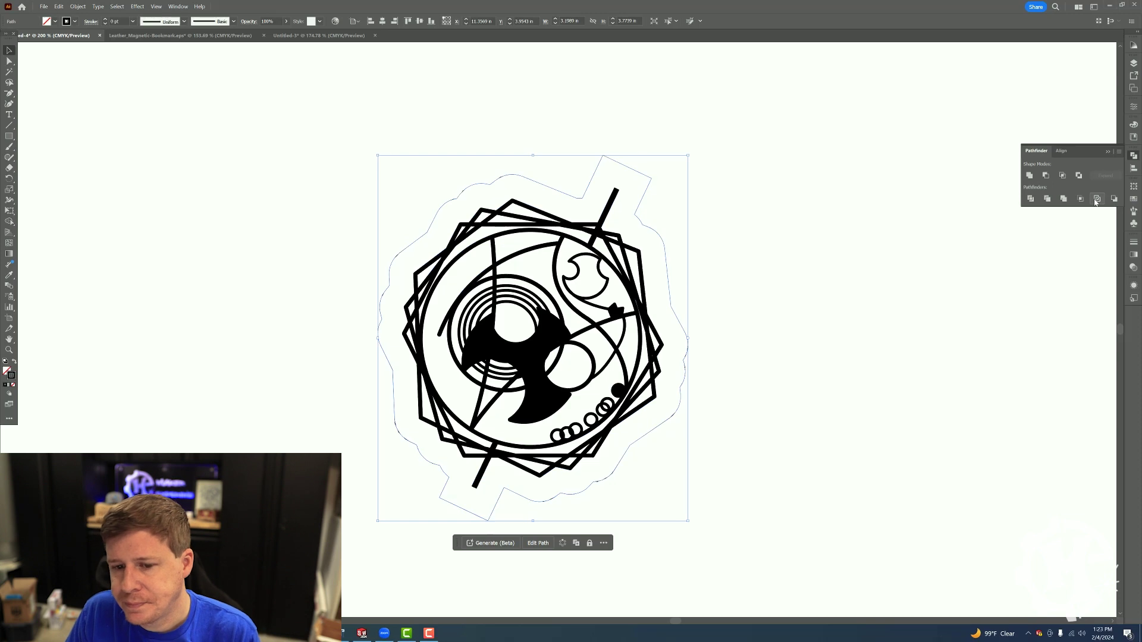
click(1134, 106)
click(1056, 403)
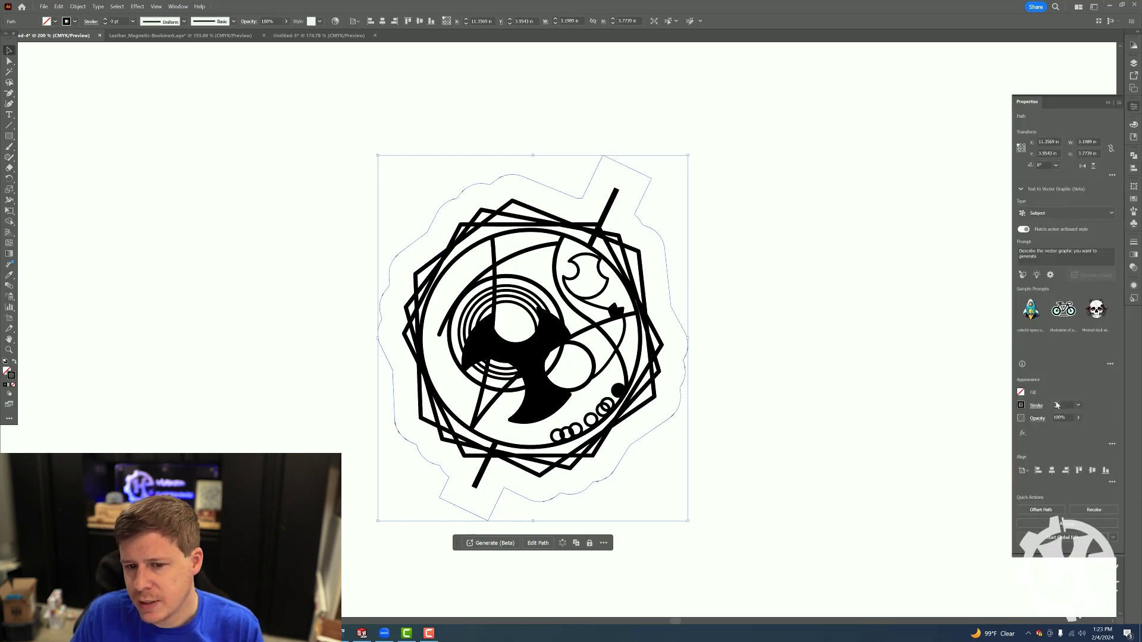
click(726, 207)
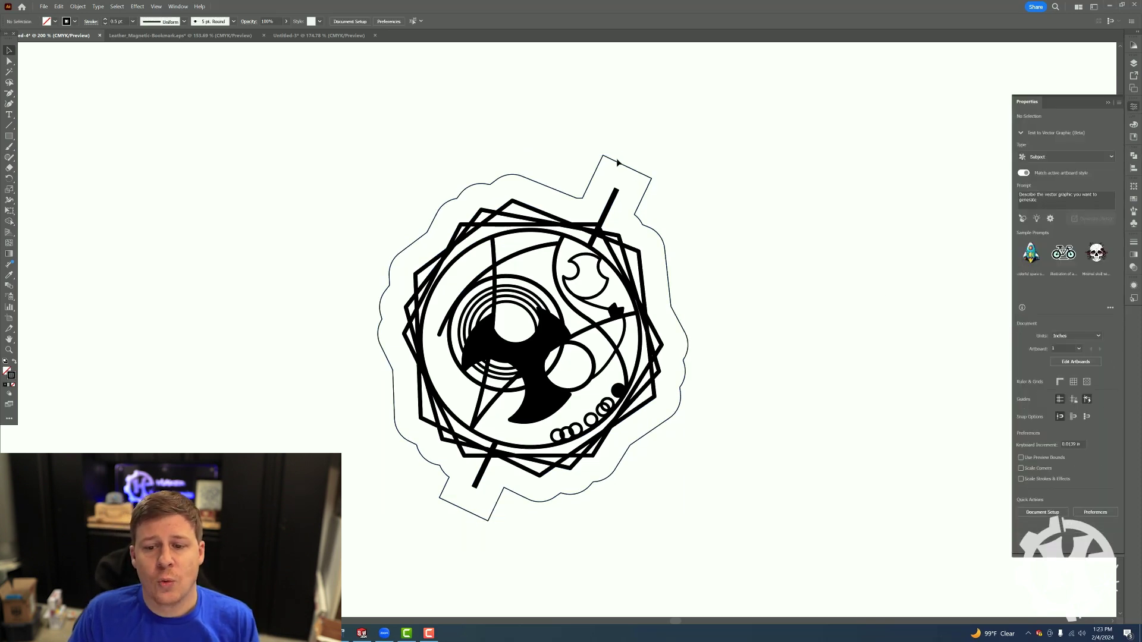
Step: Select the thin 0.5 pt contour path surrounding the emblem
click(616, 162)
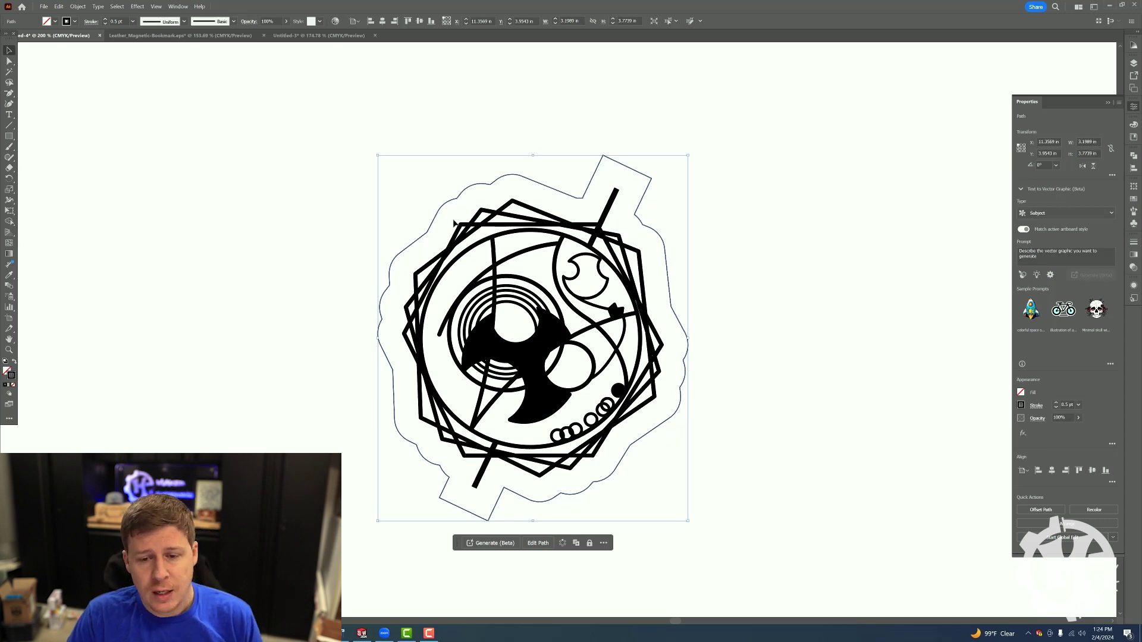
Step: Zoom in on the outline's upper-left edge and reselect the curved contour path
key(z)
drag(510, 179, 565, 140)
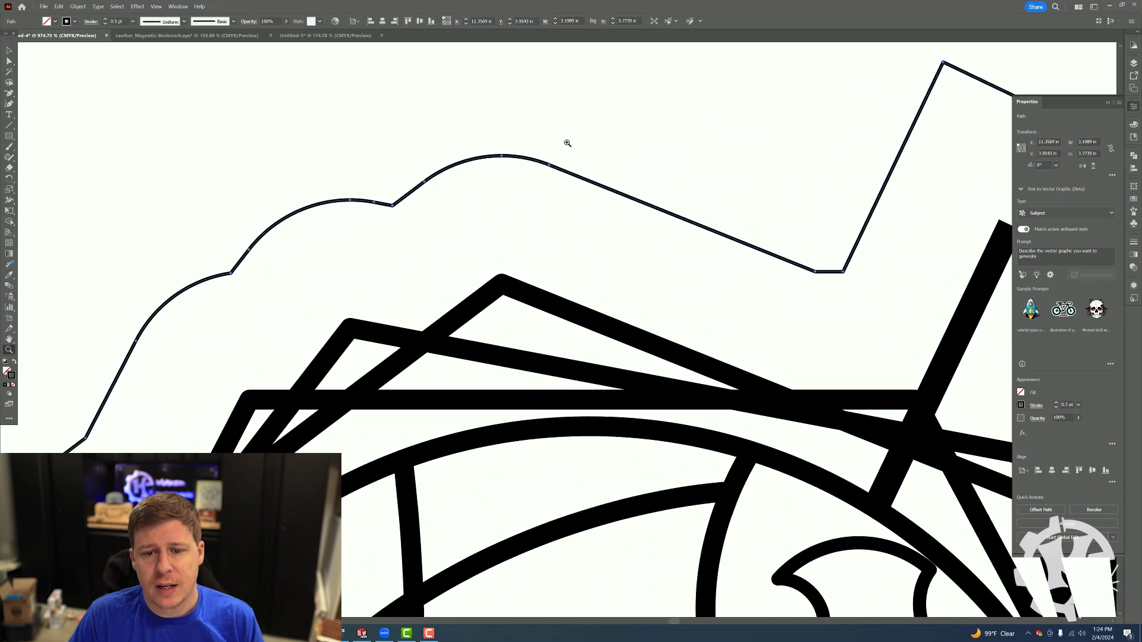
key(v)
click(530, 164)
click(531, 160)
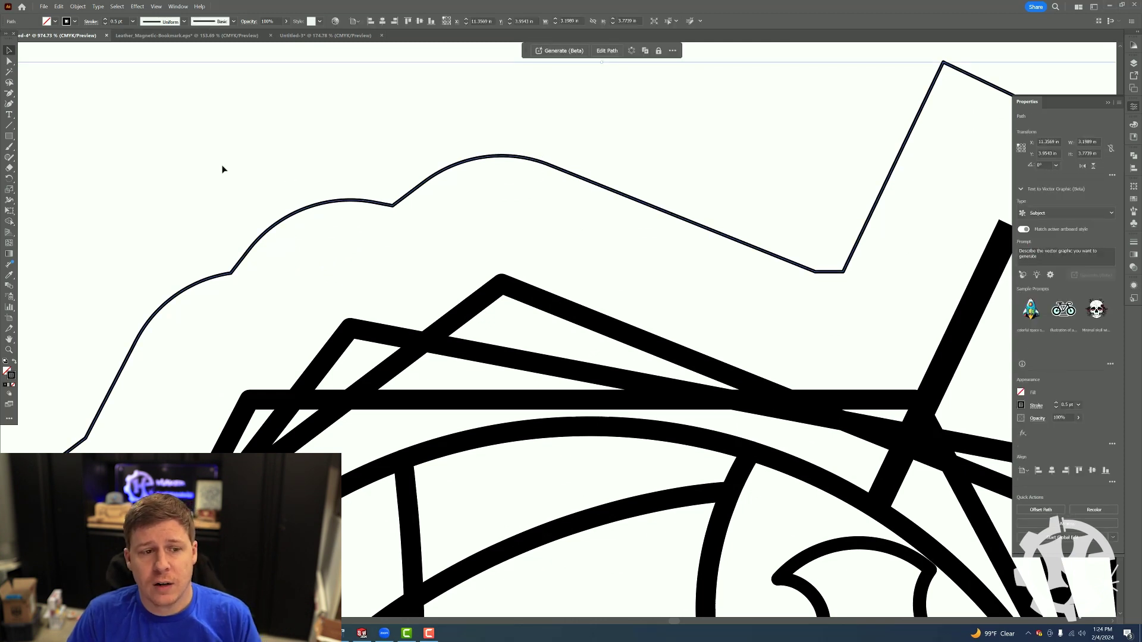
drag(15, 94, 35, 97)
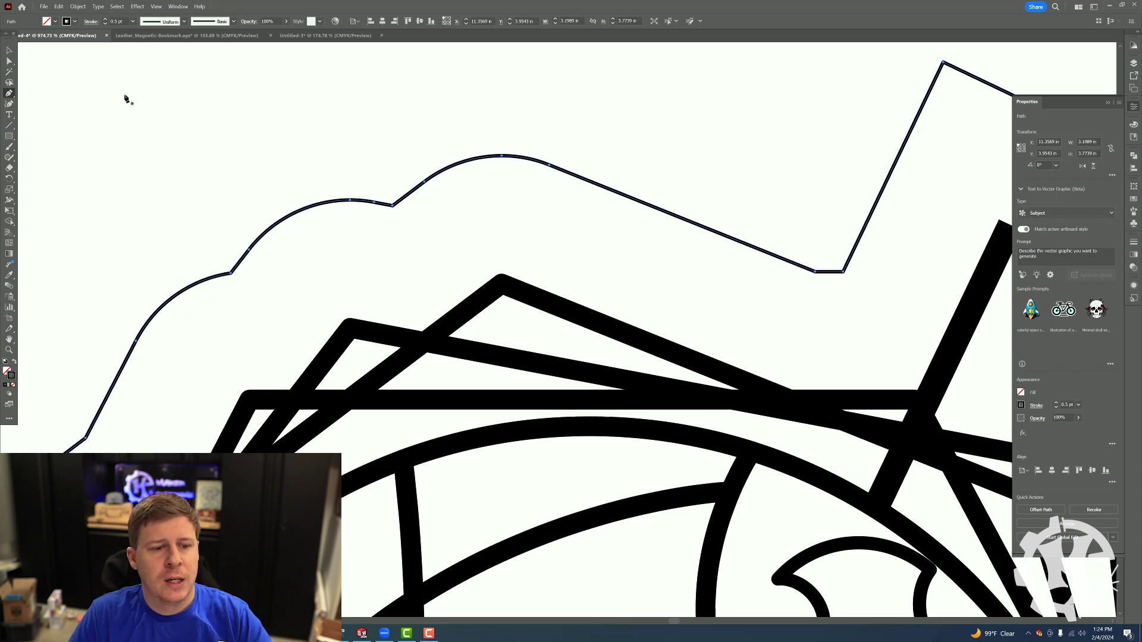
Step: With the Delete Anchor Point tool, remove anchors at the curve's top, undoing two wrong deletions
click(10, 94)
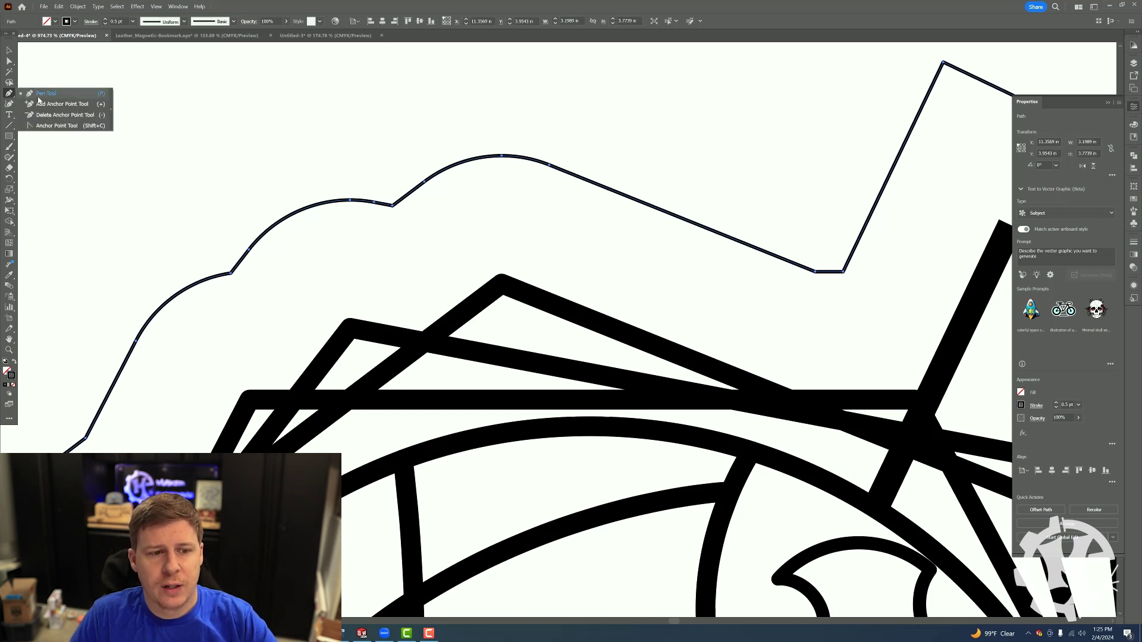
click(79, 116)
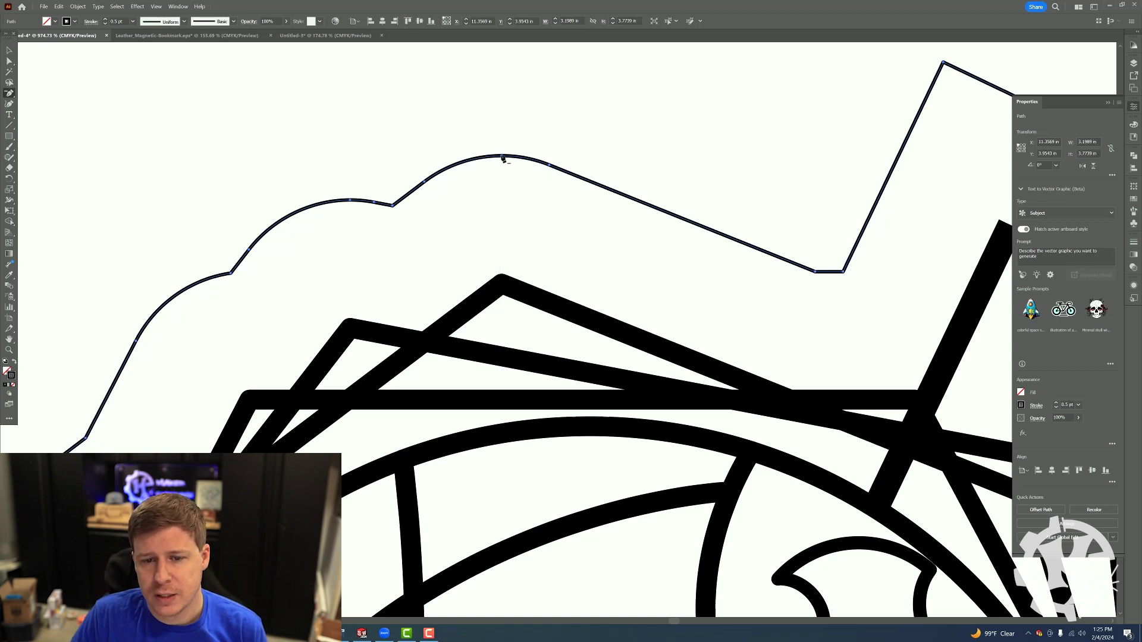
click(502, 157)
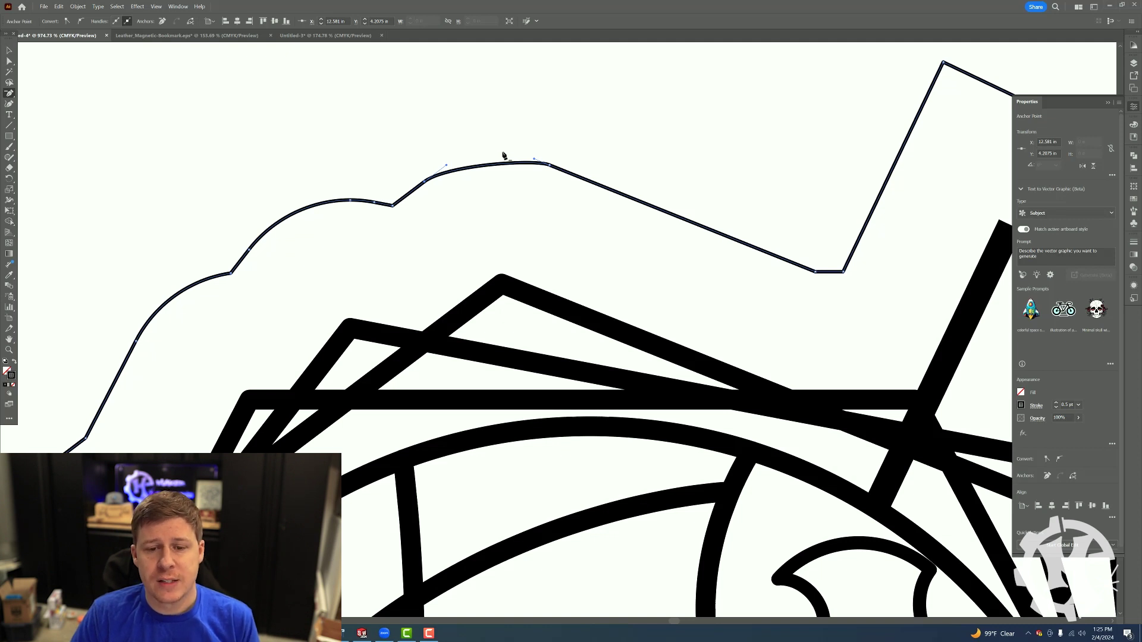
click(417, 164)
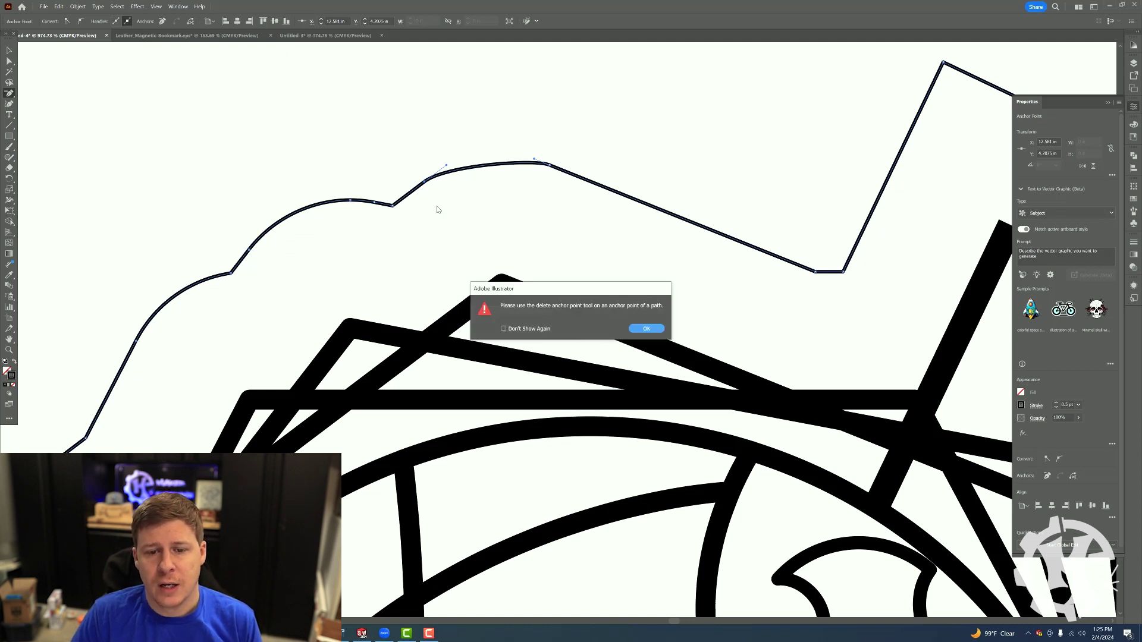
click(646, 329)
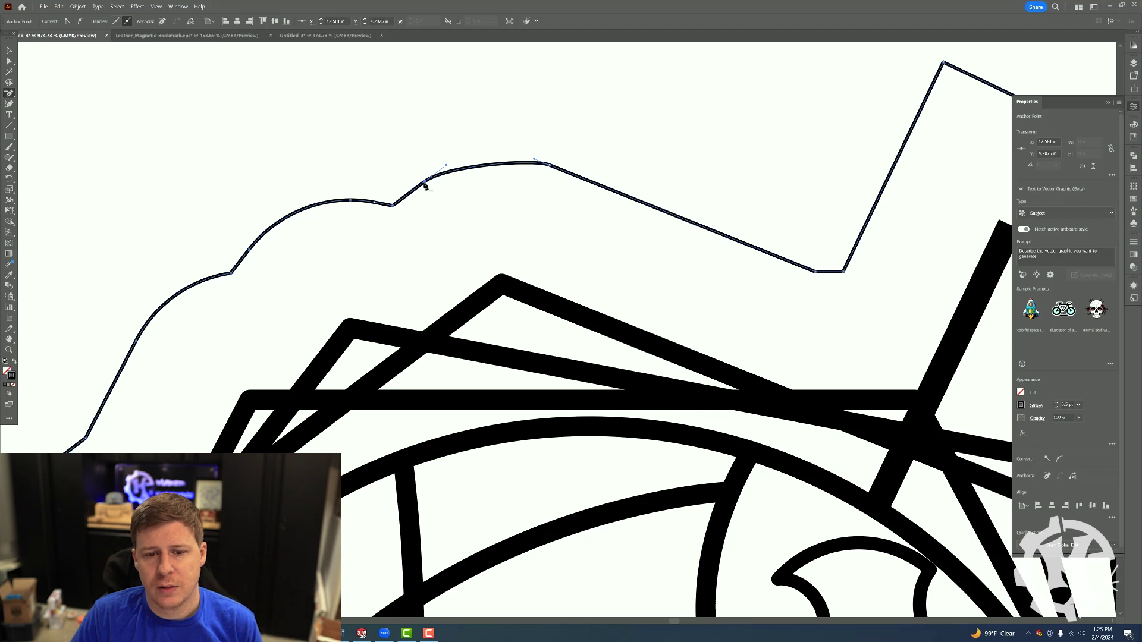
click(426, 179)
click(548, 166)
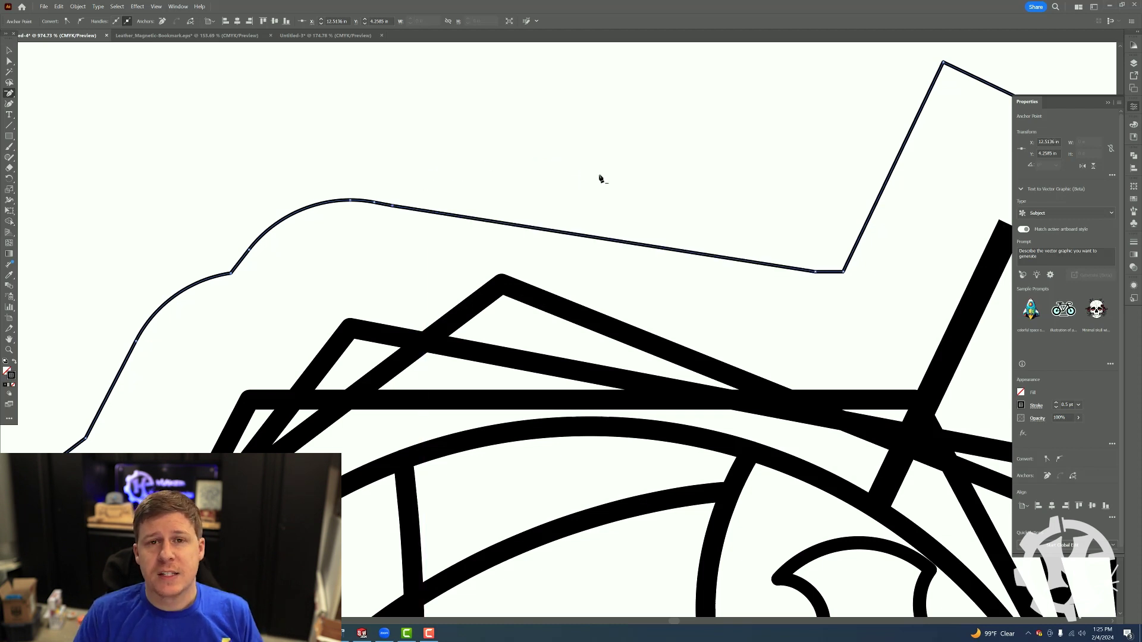
key(ctrl+z)
key(ctrl+z)
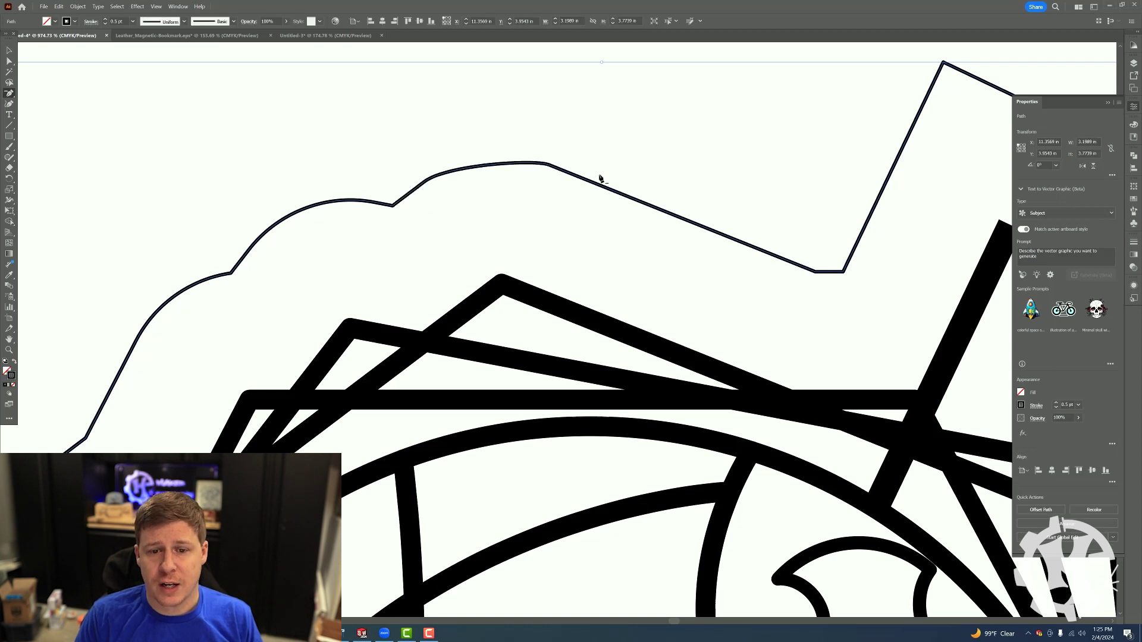
key(ctrl+z)
key(ctrl+z)
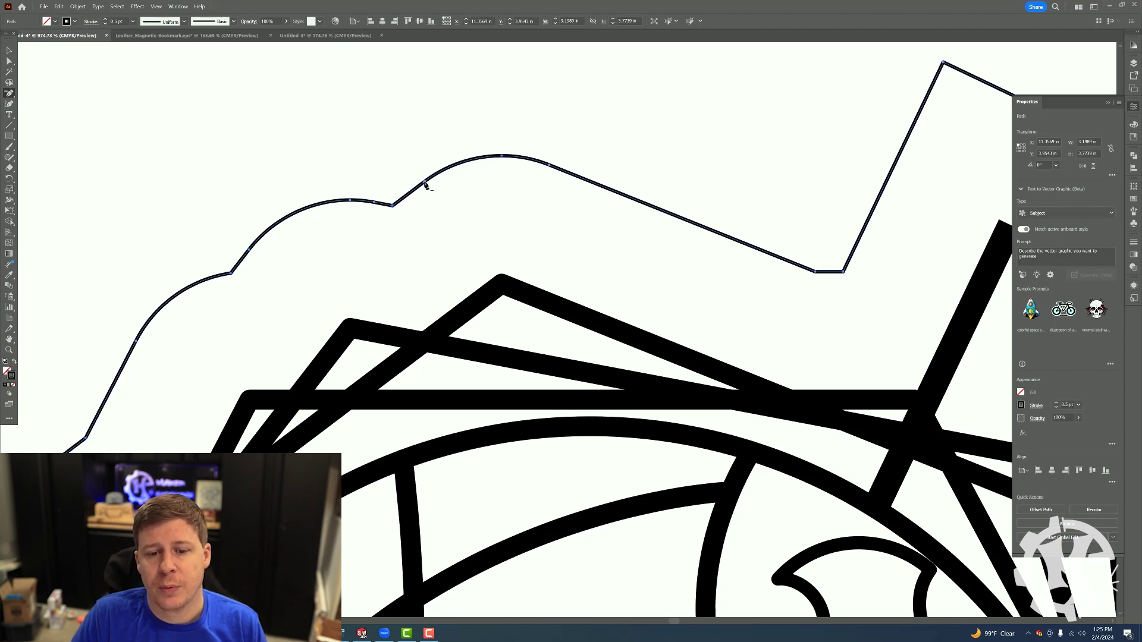
Step: Delete more bump anchors along the top and left of the curve, dismissing a missed-anchor warning
click(425, 183)
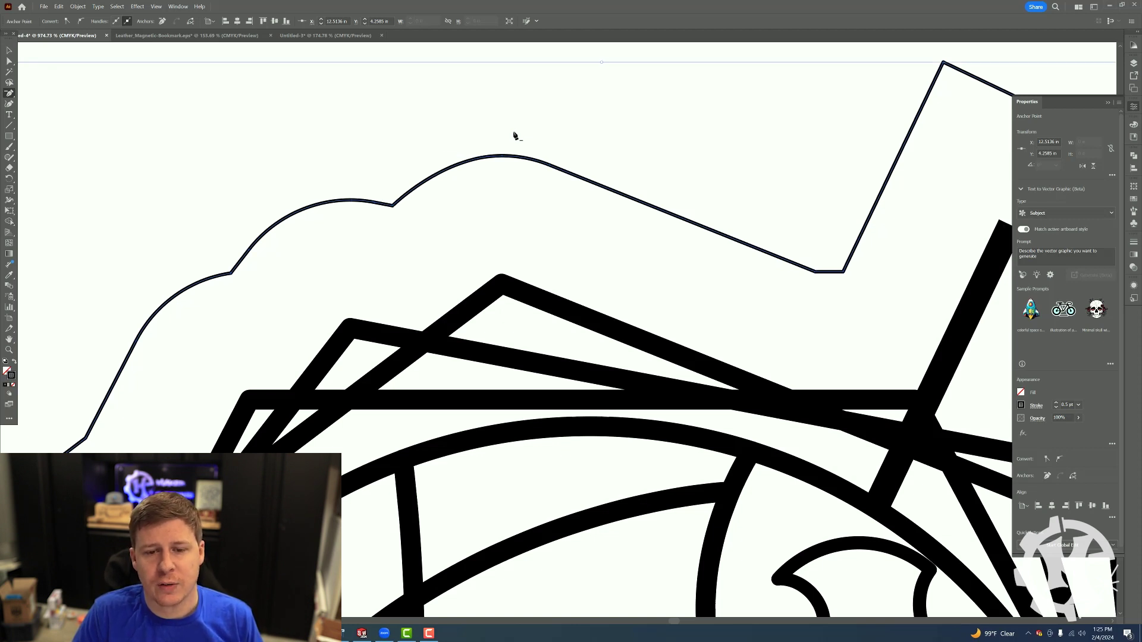
click(503, 157)
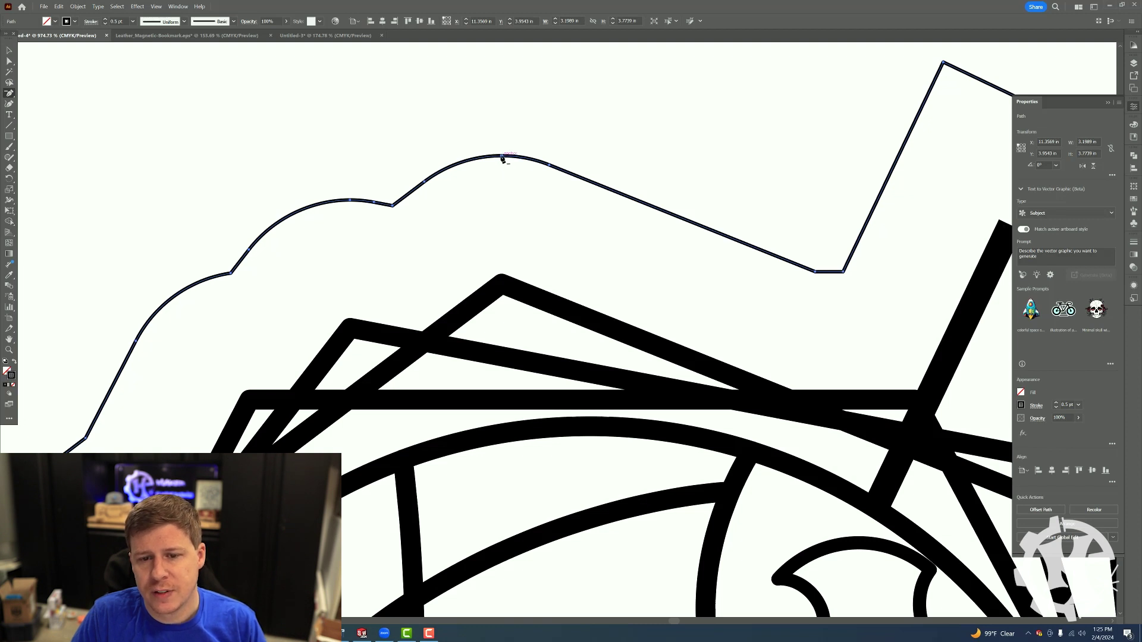
click(503, 158)
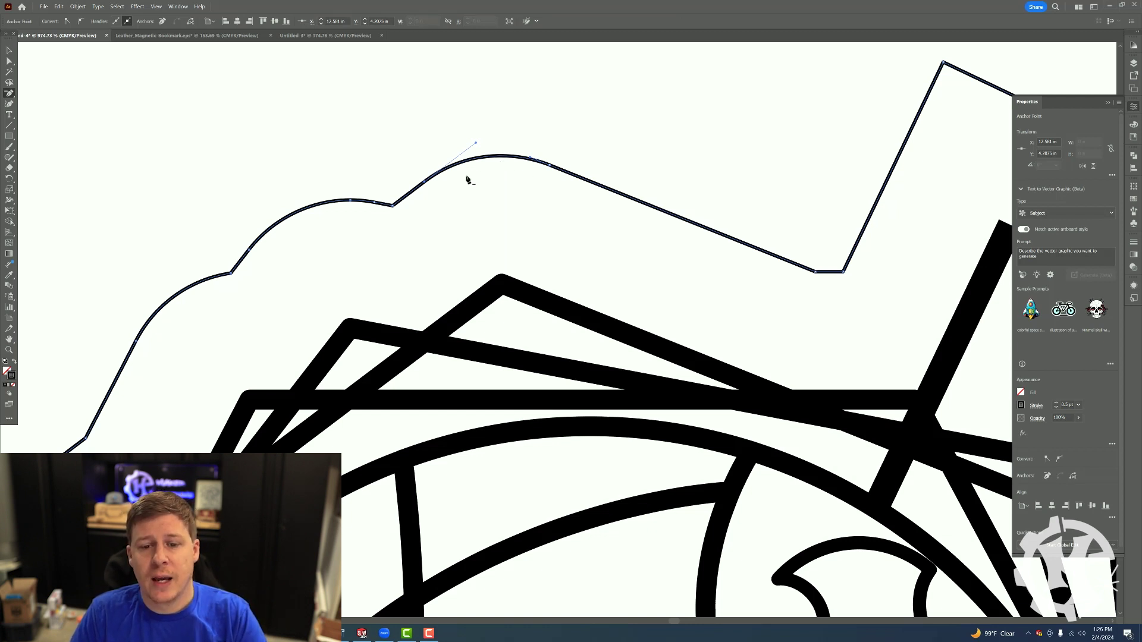
click(352, 202)
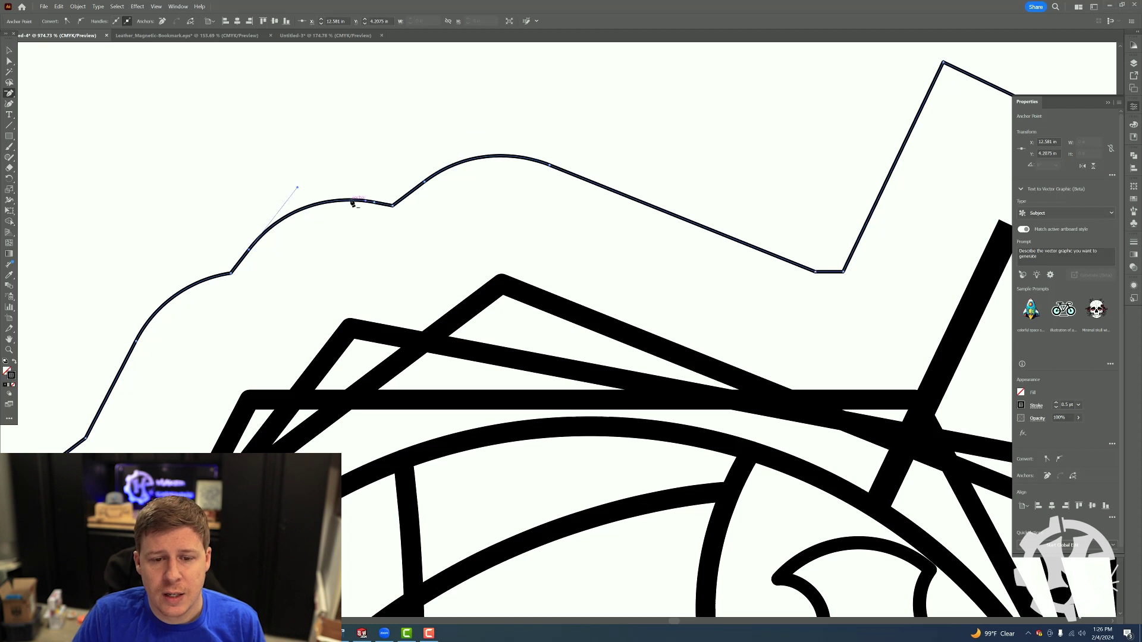
click(249, 253)
click(250, 254)
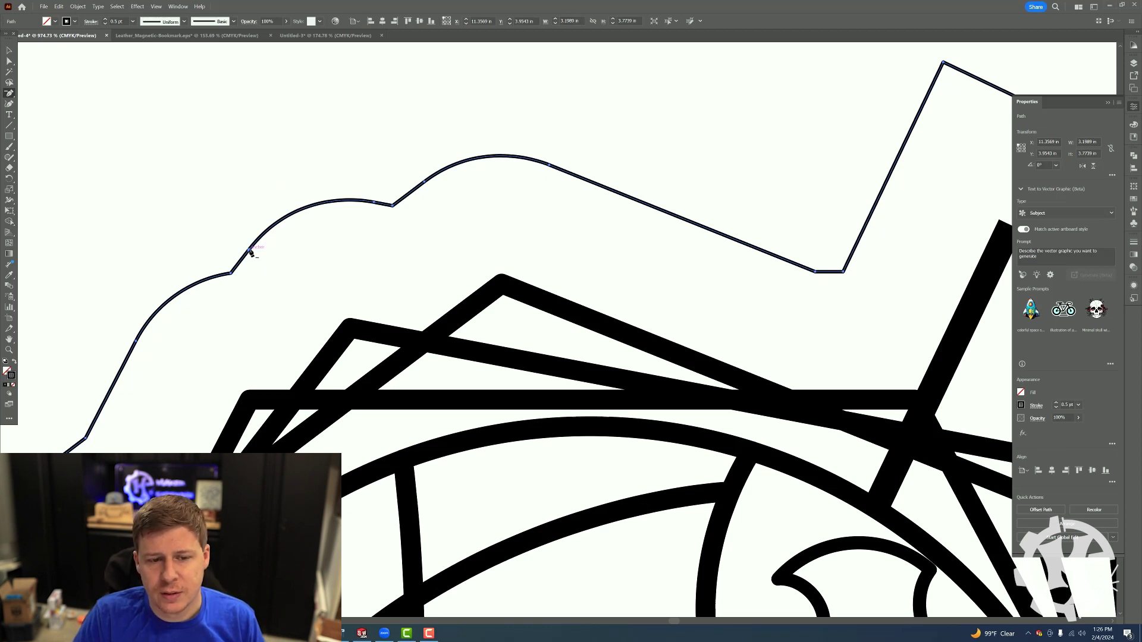
click(252, 252)
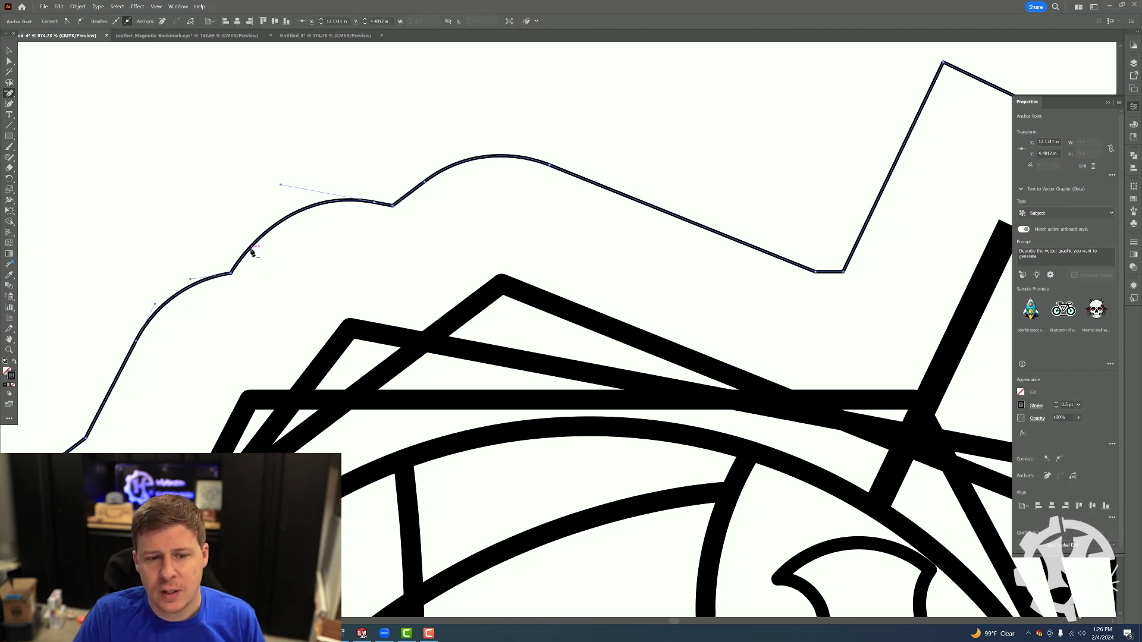
click(378, 206)
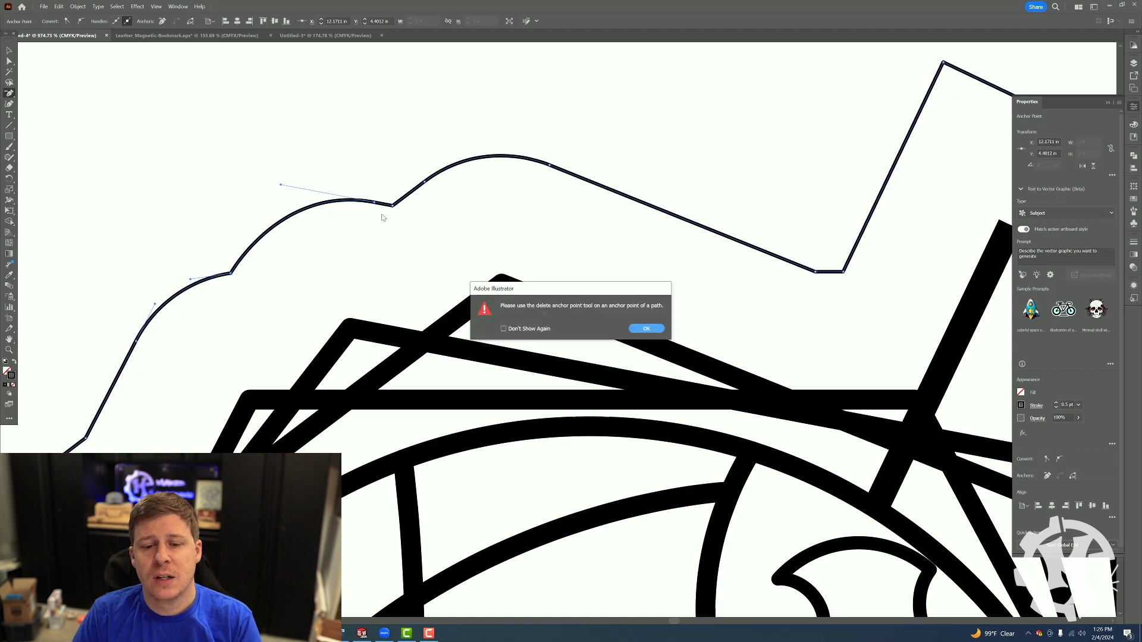
key(Return)
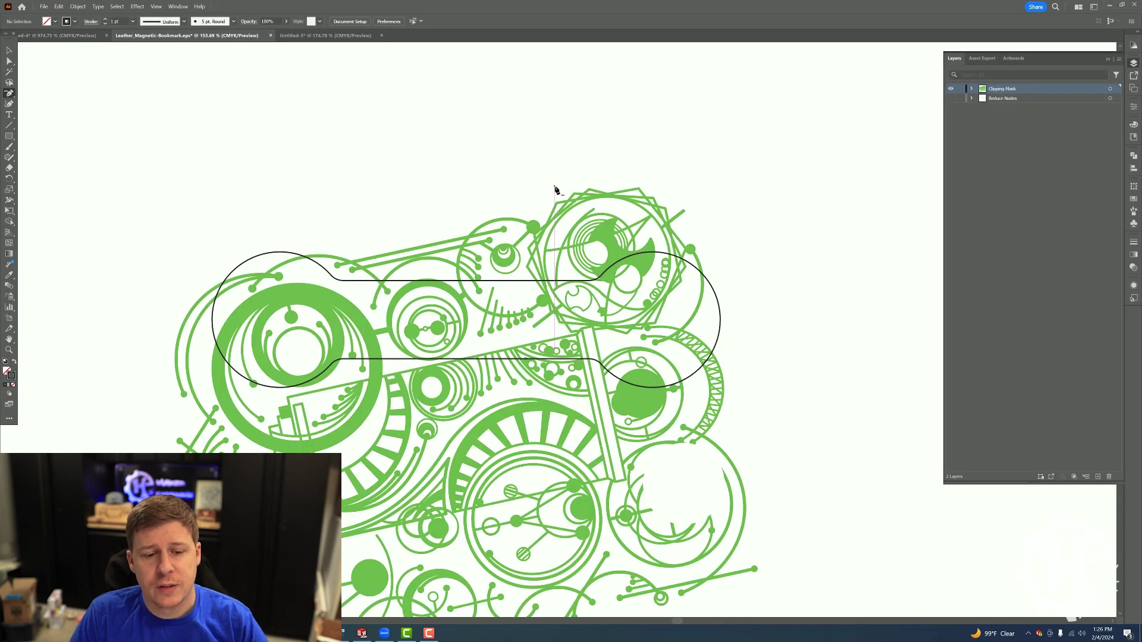
Step: Select the black dumbbell bookmark outline with the Selection tool
key(v)
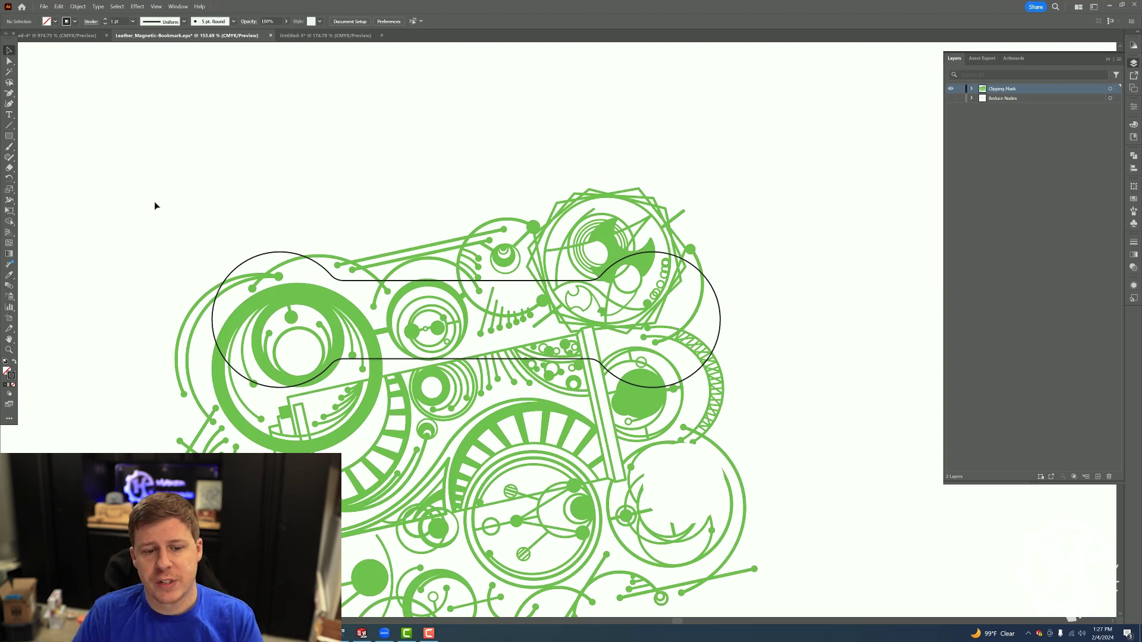
click(248, 263)
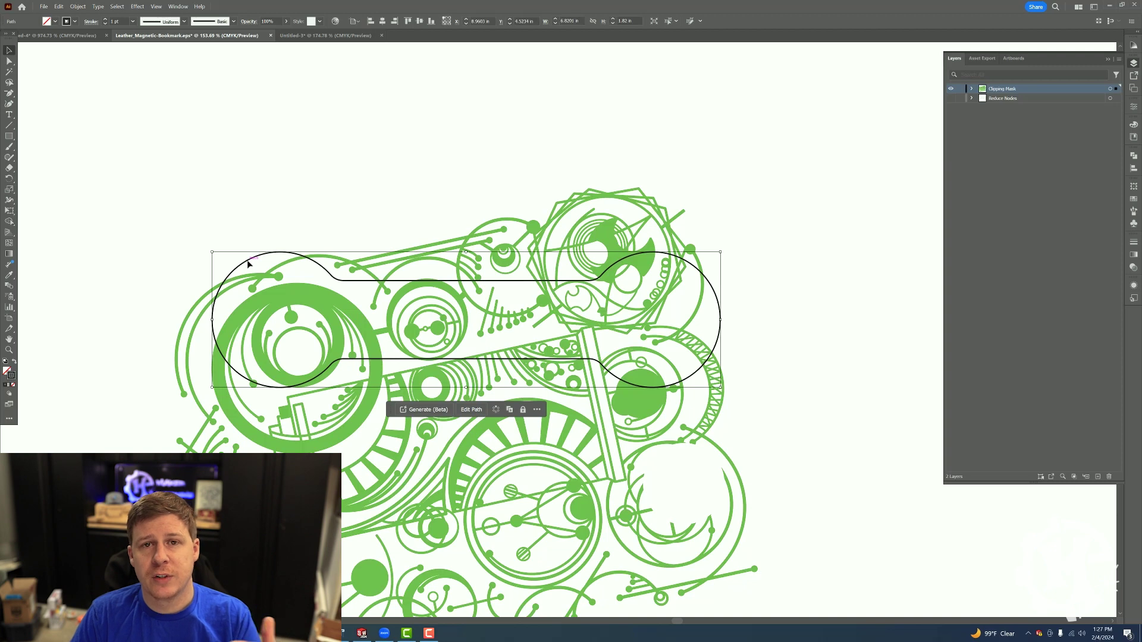
click(224, 191)
key(ctrl+a)
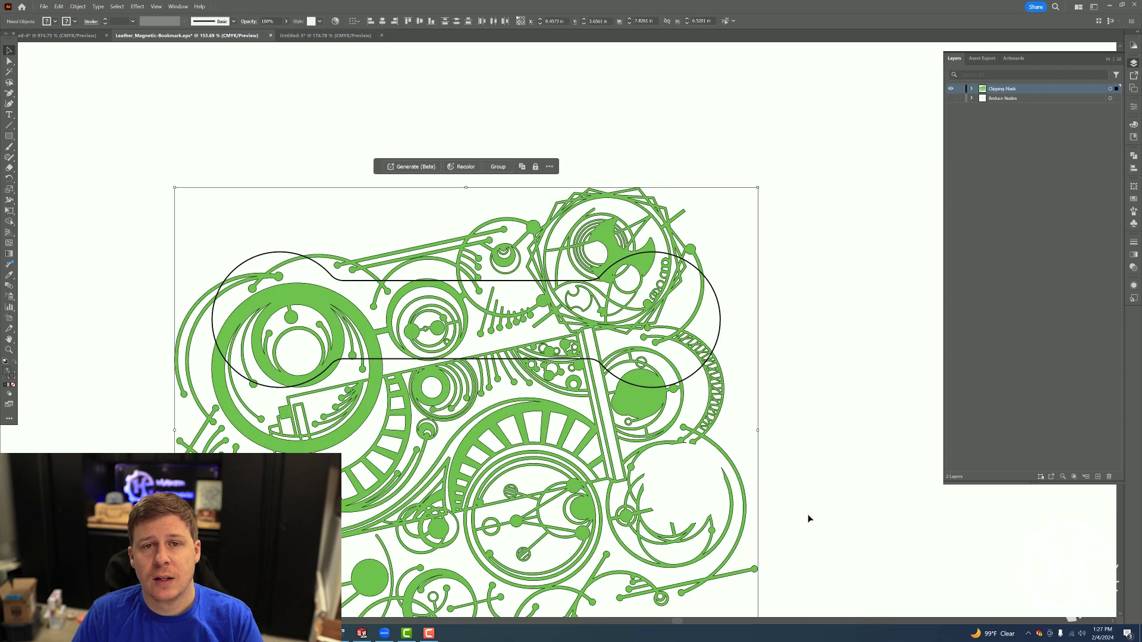
right_click(455, 290)
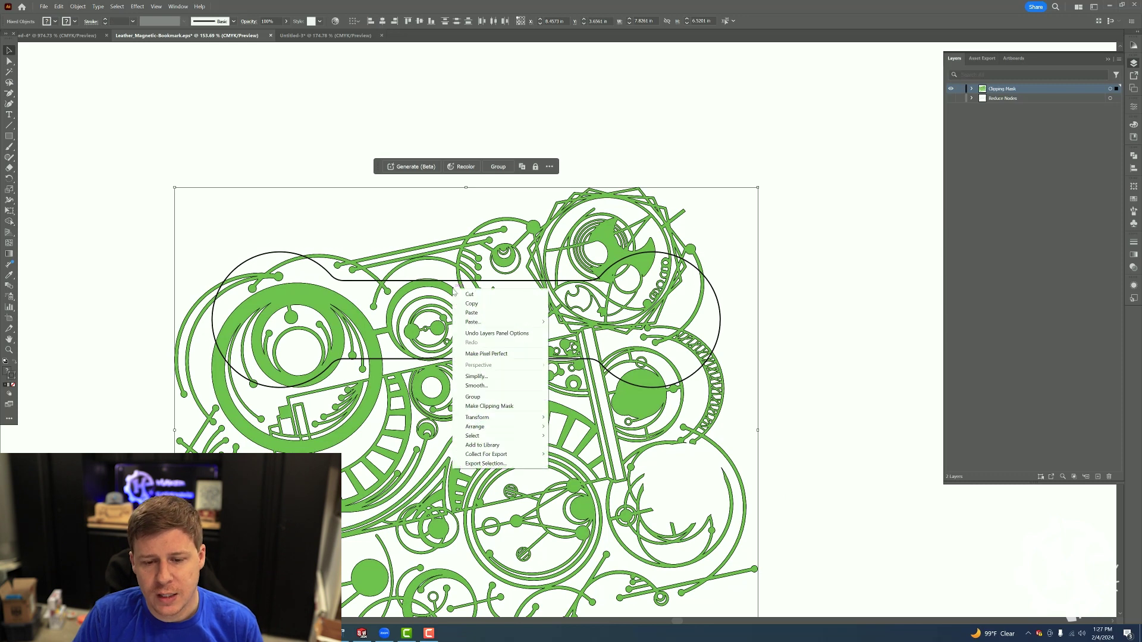
click(525, 408)
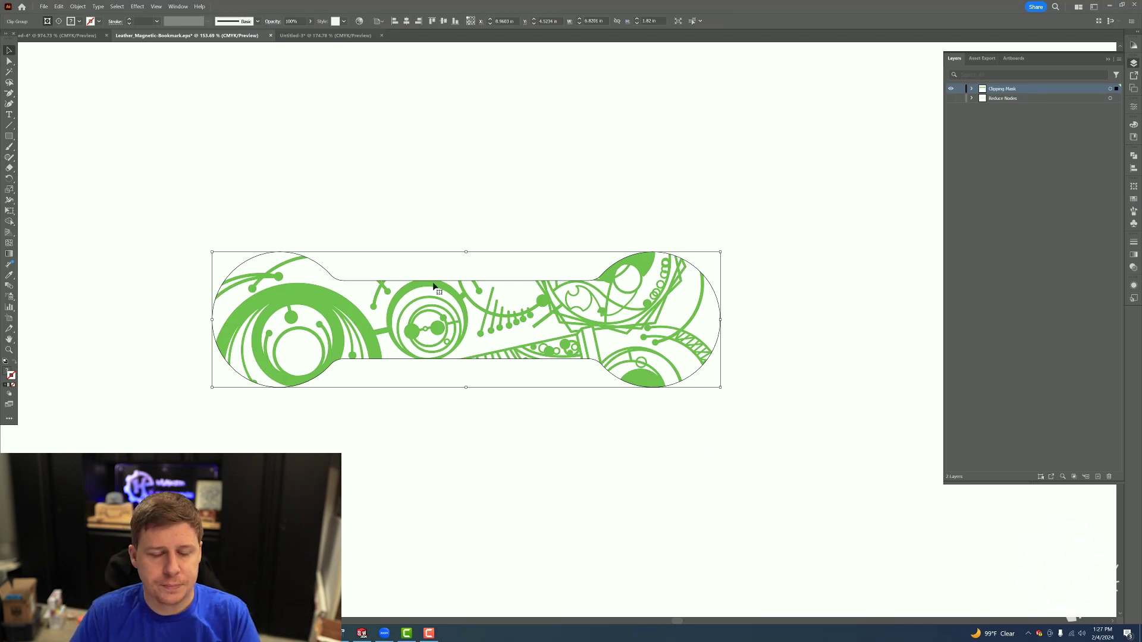
click(433, 206)
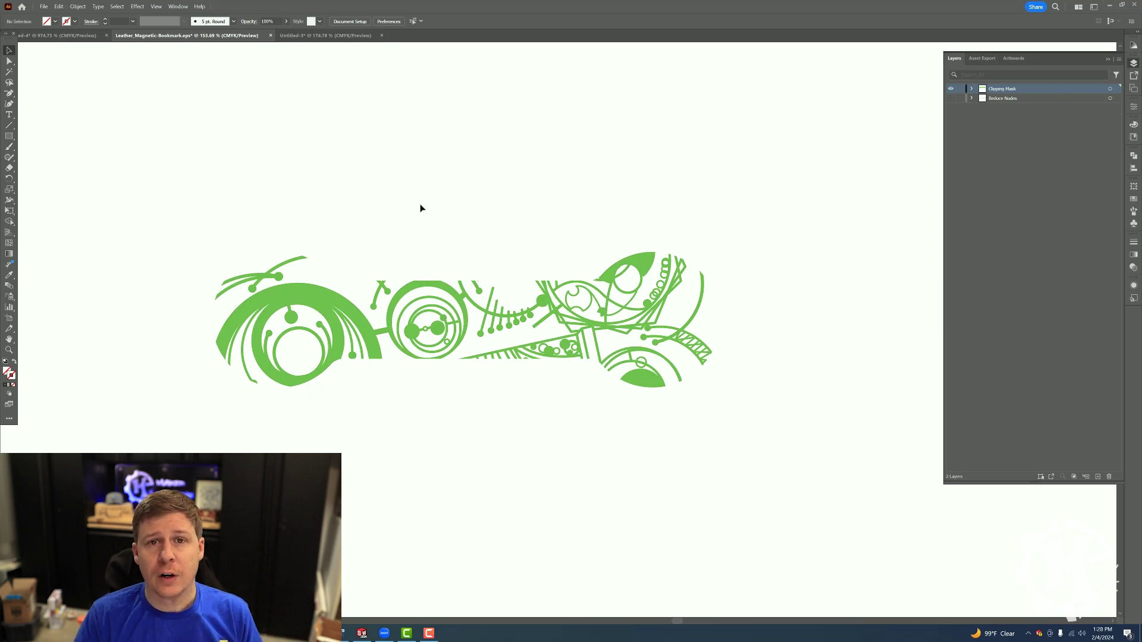
Step: Release the existing clipping mask and reselect the dumbbell outline path
key(ctrl+a)
key(ctrl+alt+7)
click(273, 247)
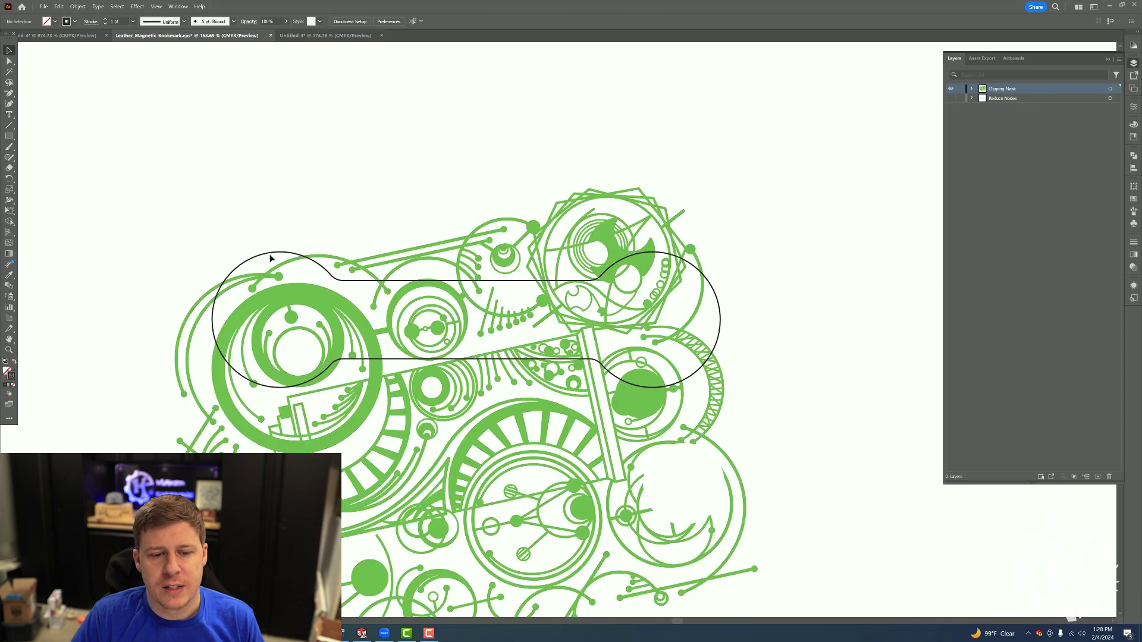
click(273, 254)
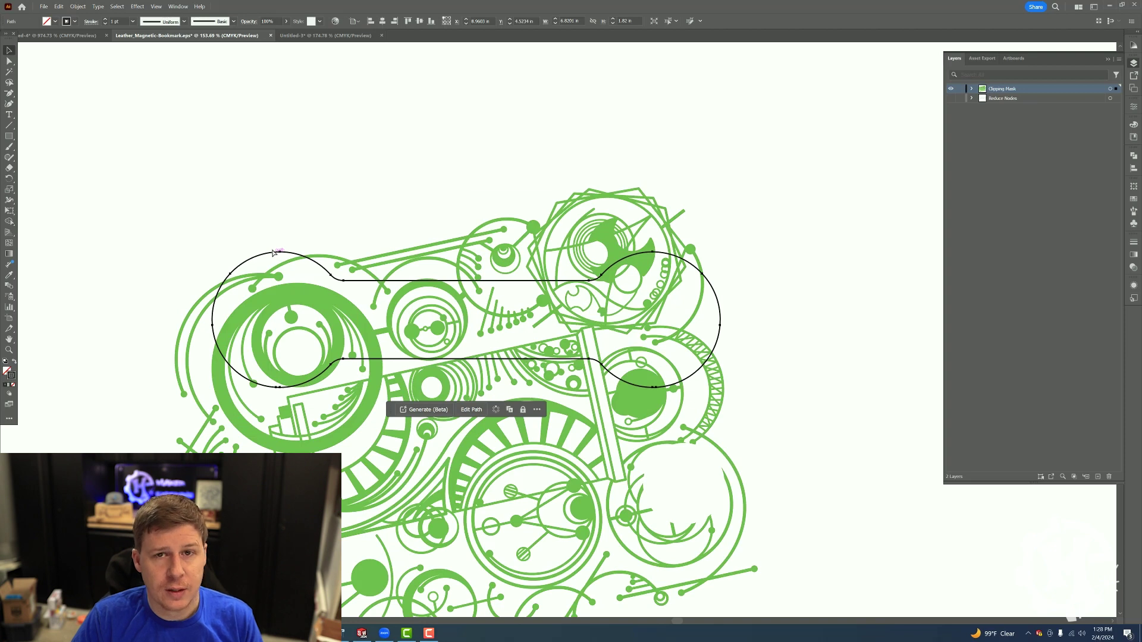
click(295, 194)
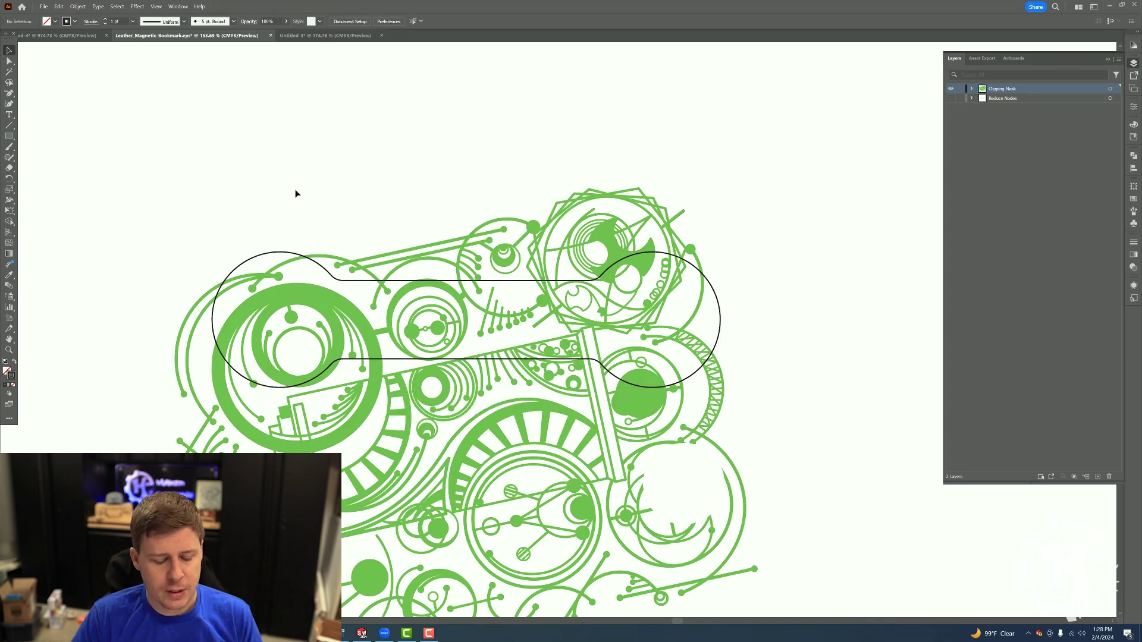
key(ctrl+z)
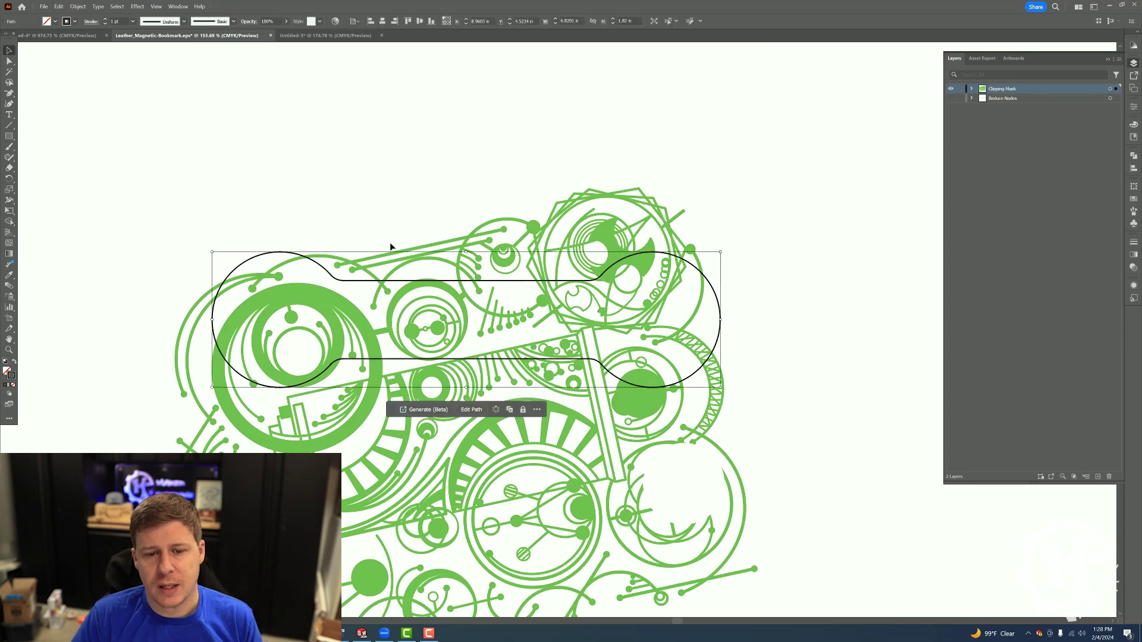
Step: Clip the green pattern to the dumbbell outline with Make Clipping Mask, then reapply the clip to all artwork
shift+click(447, 244)
right_click(446, 244)
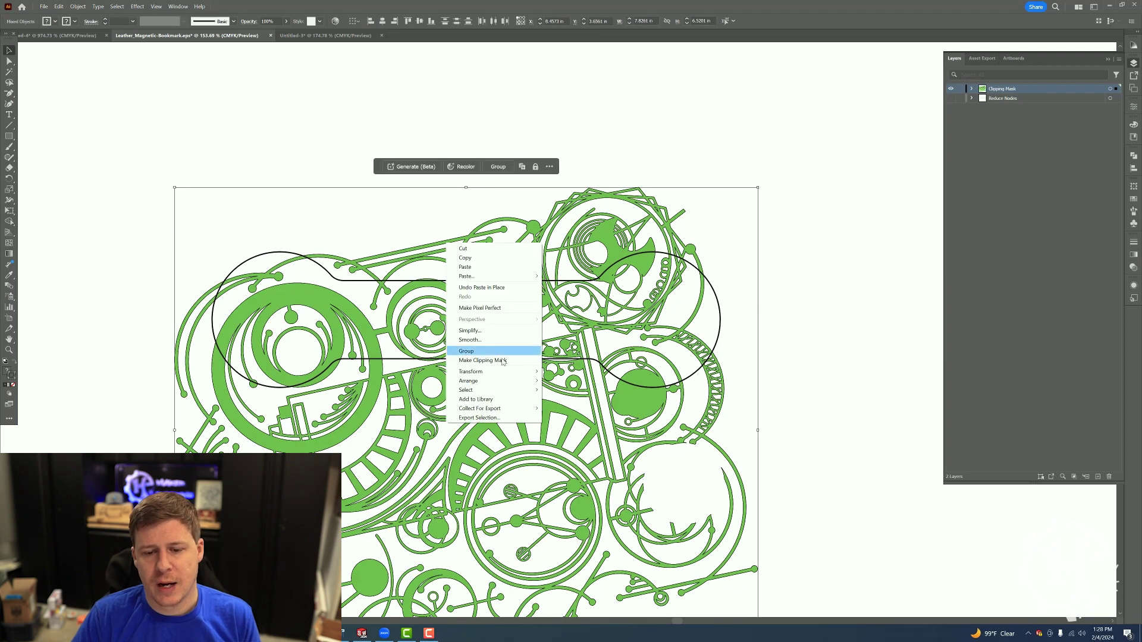
click(494, 355)
click(449, 238)
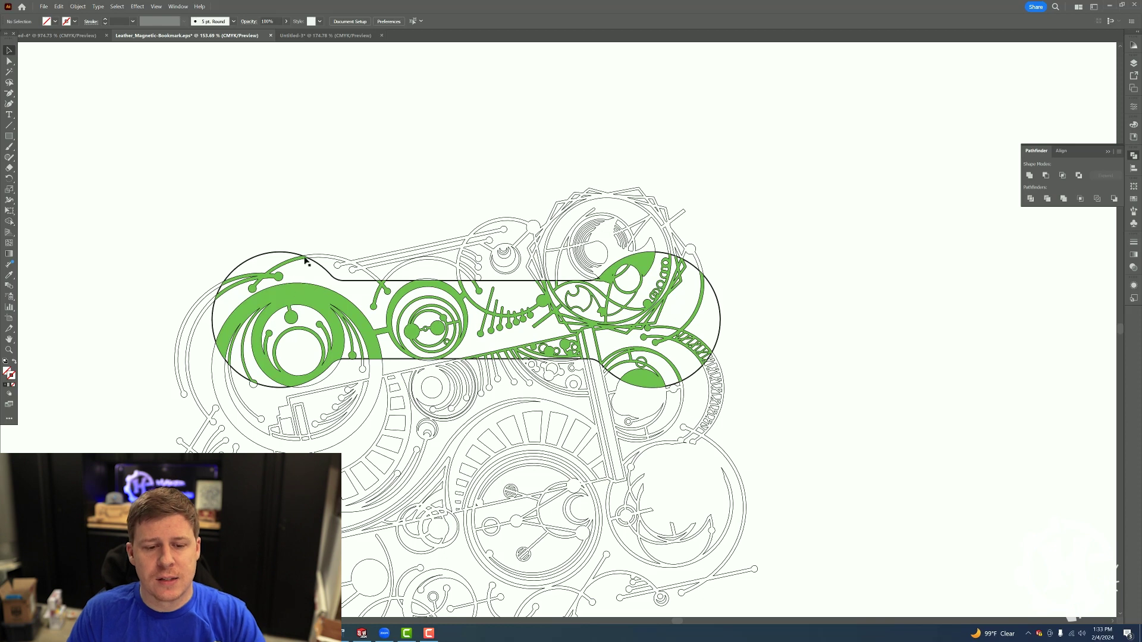
key(ctrl+a)
key(ctrl+7)
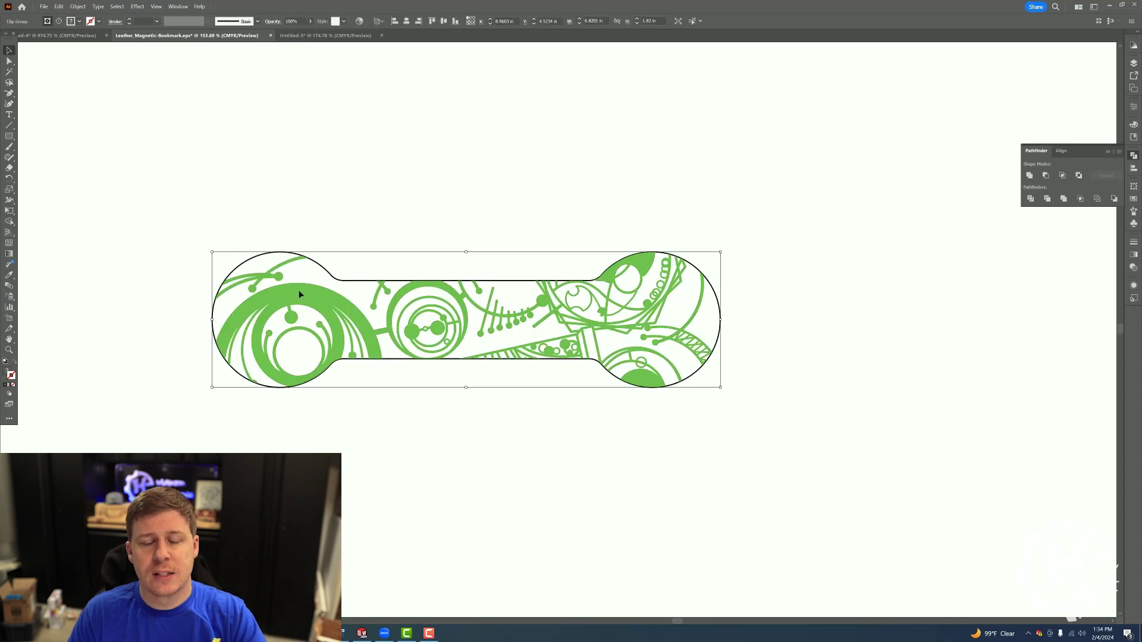
Step: Apply Pathfinder Crop so the pattern is trimmed to the dumbbell outline, then select the cropped group
click(1081, 201)
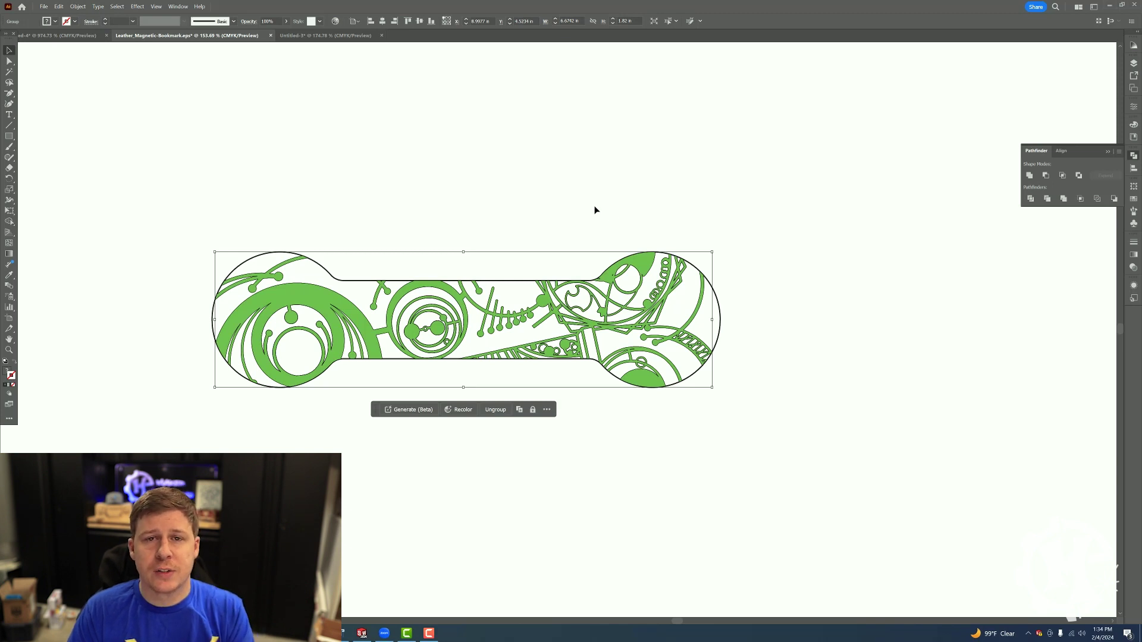
click(592, 171)
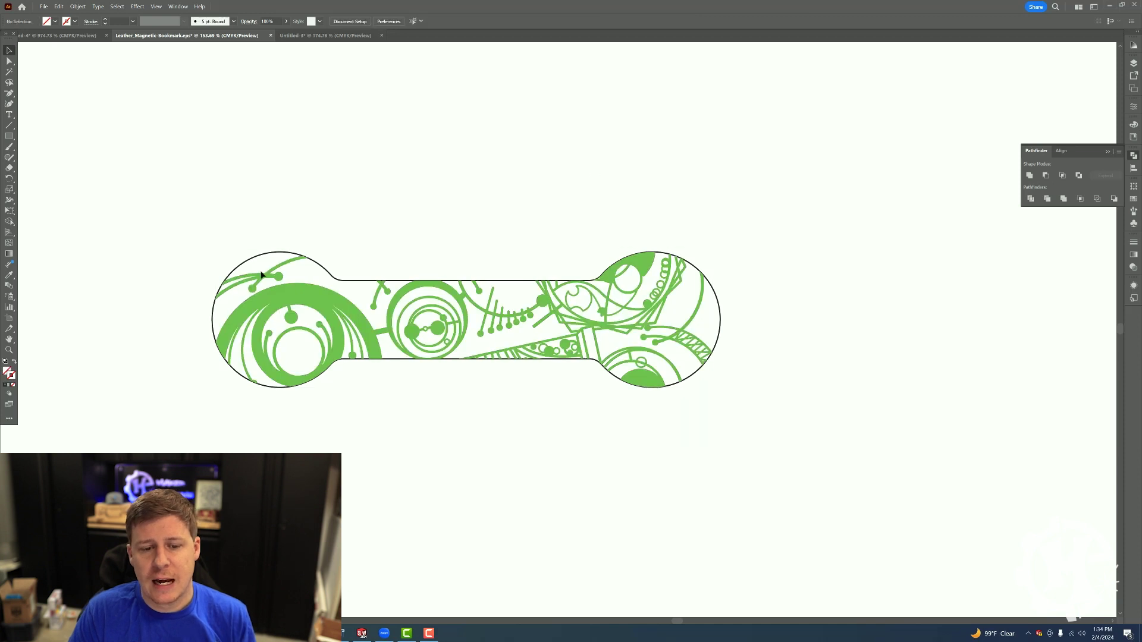
click(299, 296)
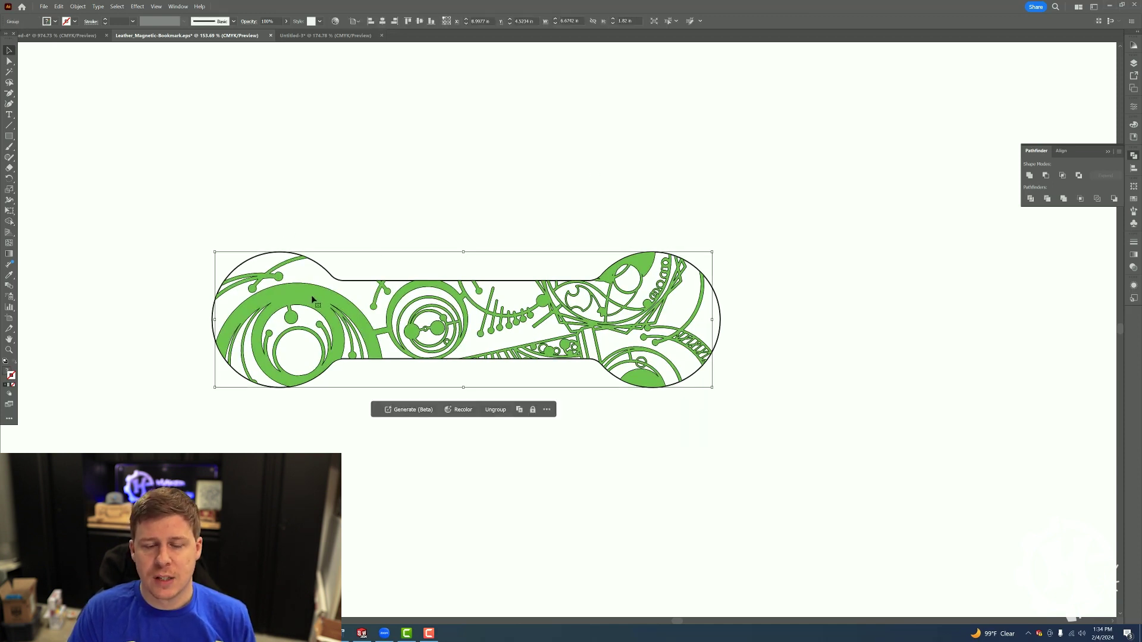
Step: Try ungrouping the cropped pieces and releasing a compound path, then undo back to the cropped group
right_click(323, 297)
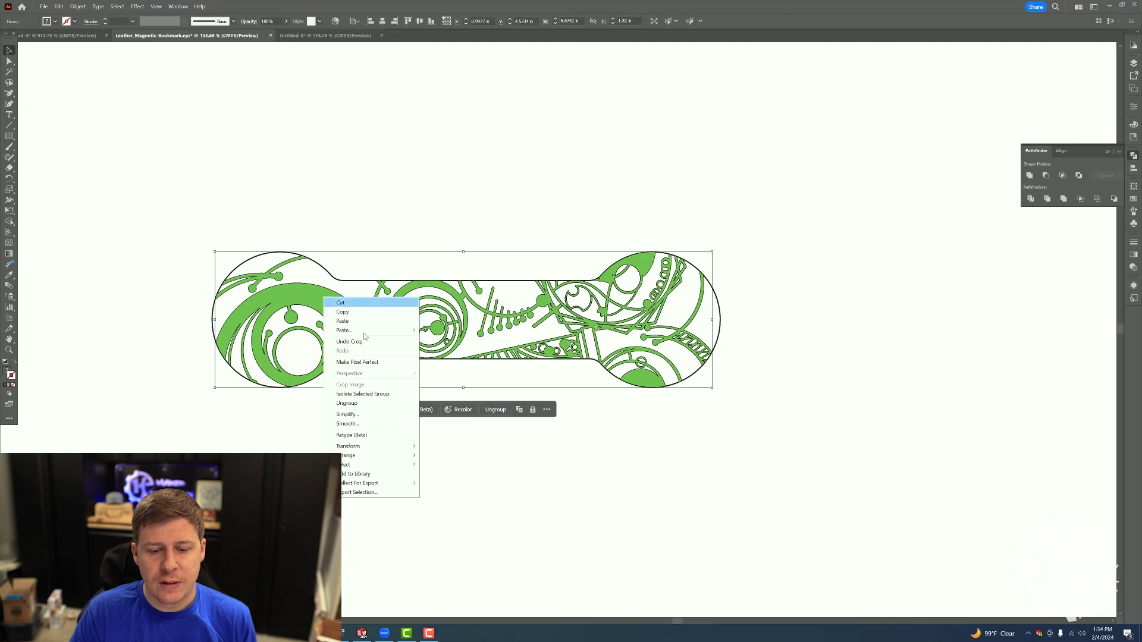
click(388, 403)
click(341, 267)
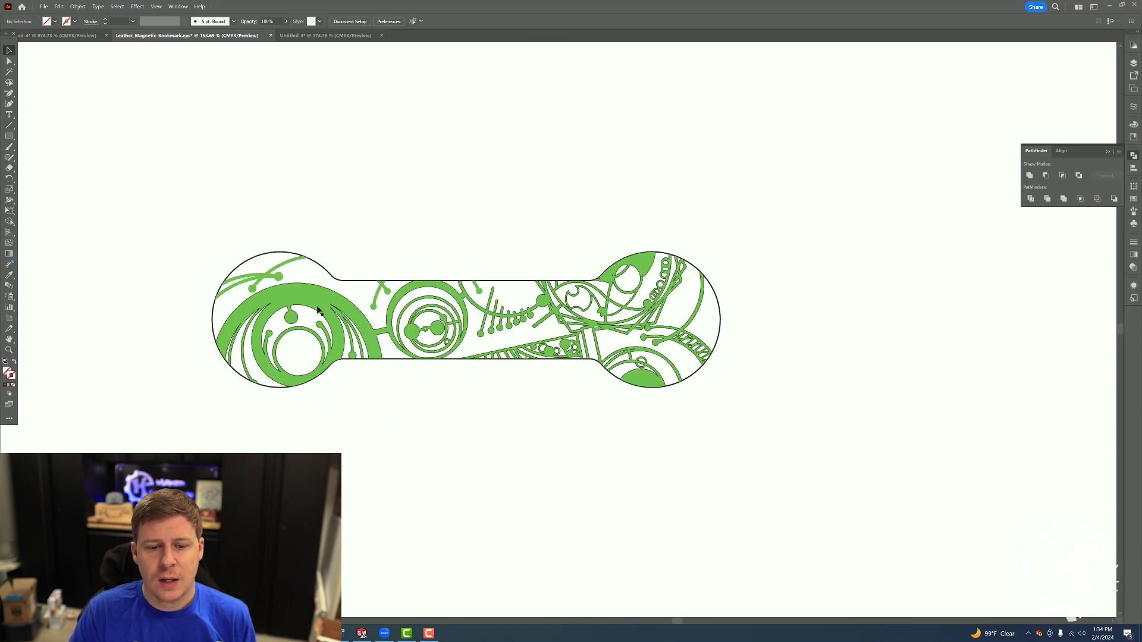
right_click(319, 308)
click(376, 405)
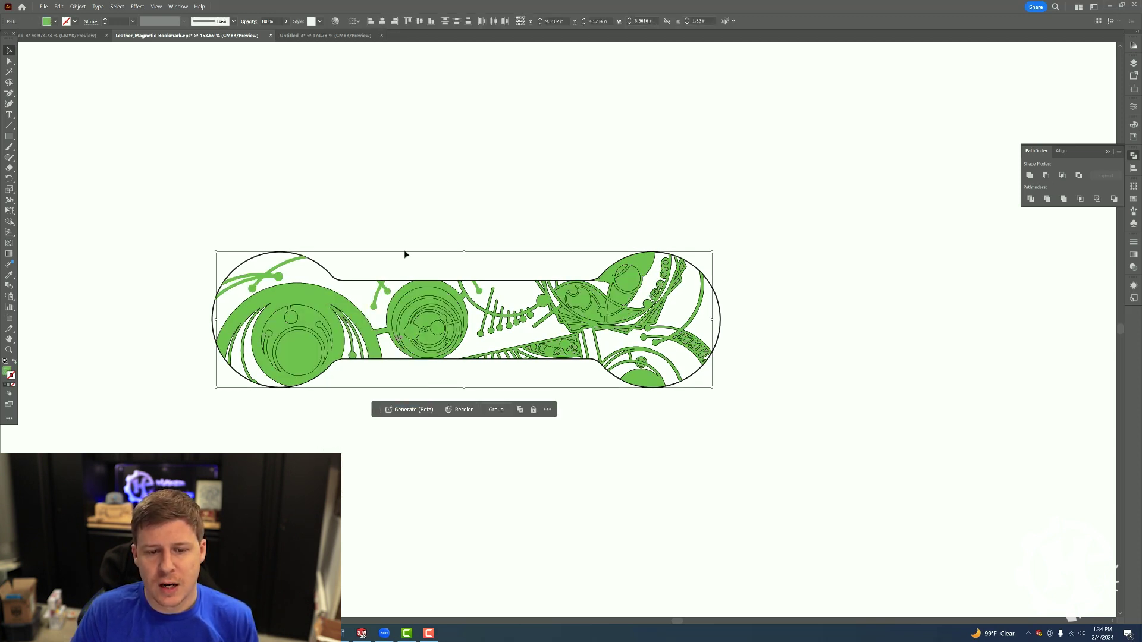
click(405, 224)
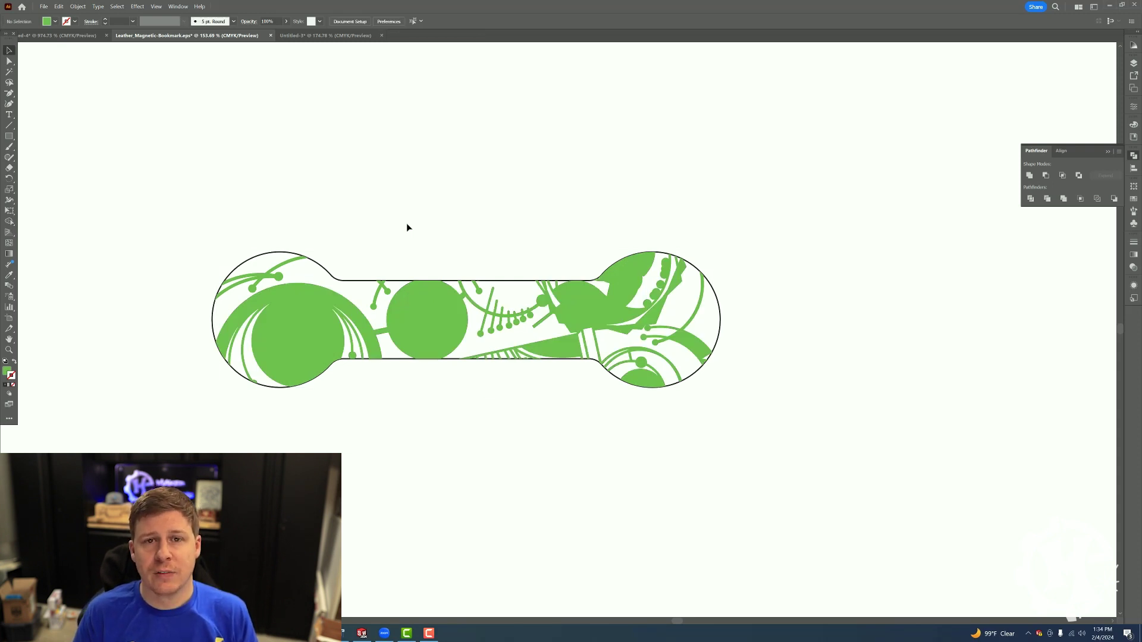
key(ctrl+z)
key(ctrl+z)
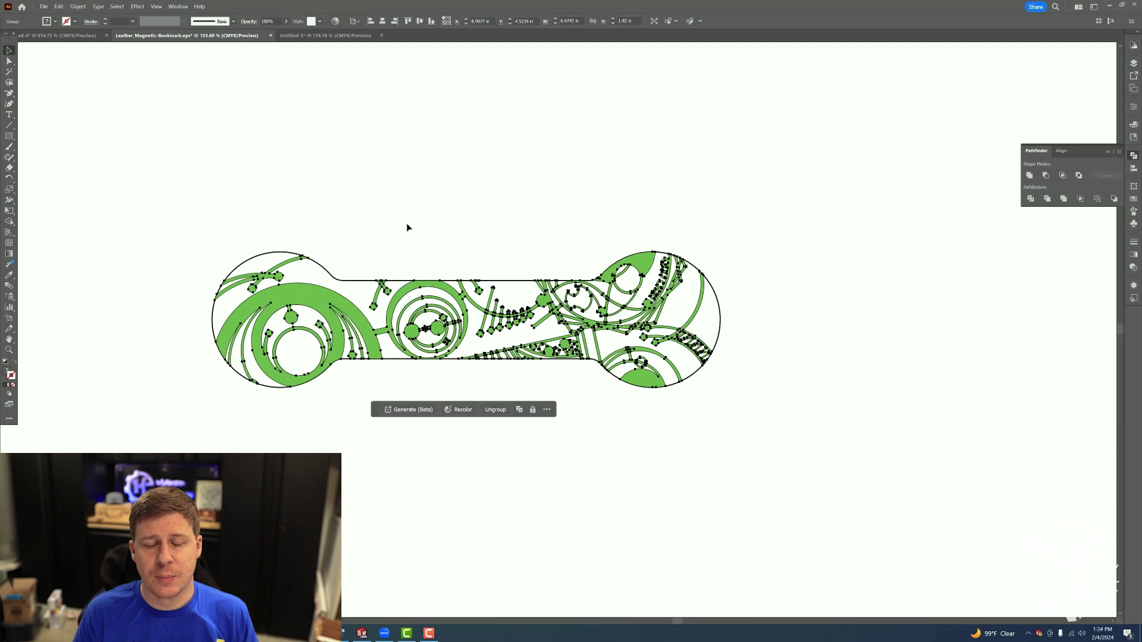
click(474, 201)
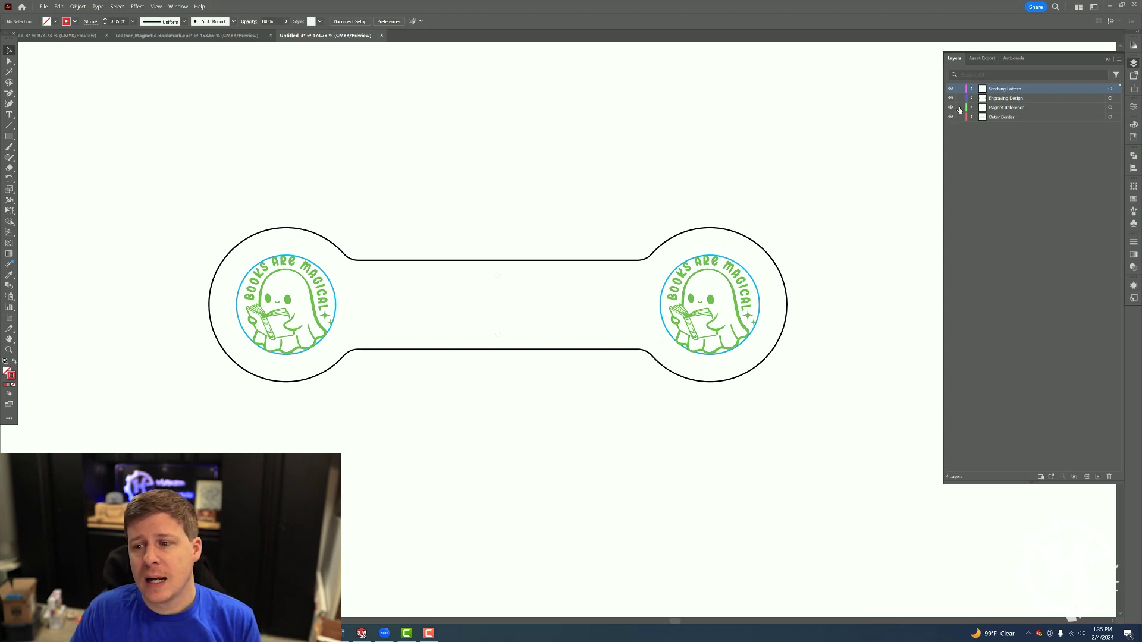
Step: Preview the Outer Border, Magnet Reference and Engraving Design layers, leaving only Magnet Reference hidden
click(951, 117)
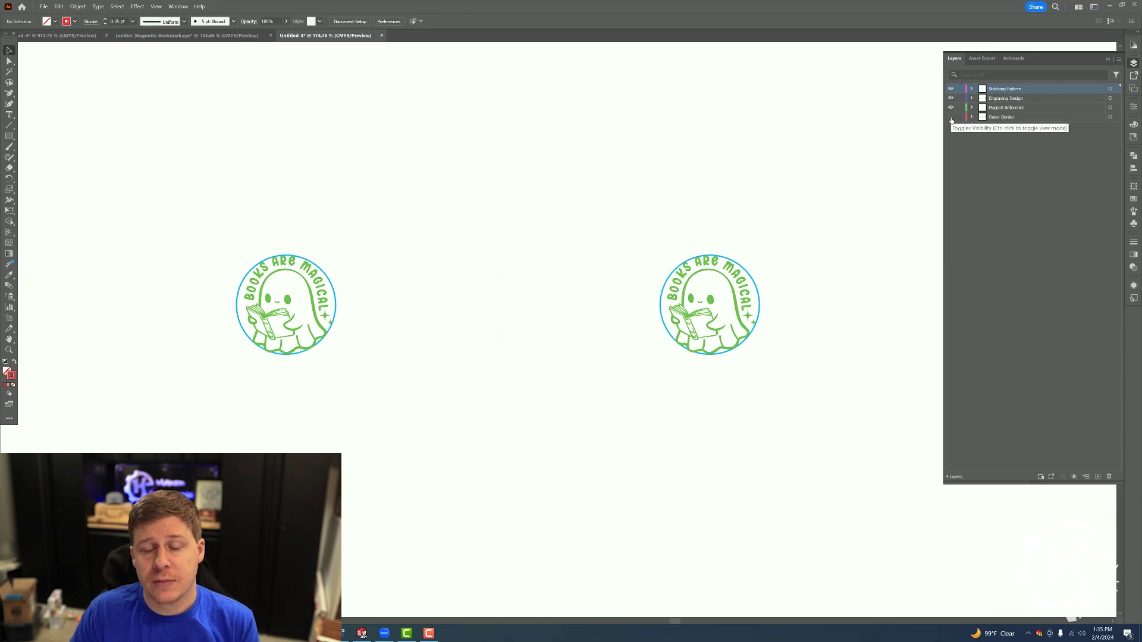
click(951, 117)
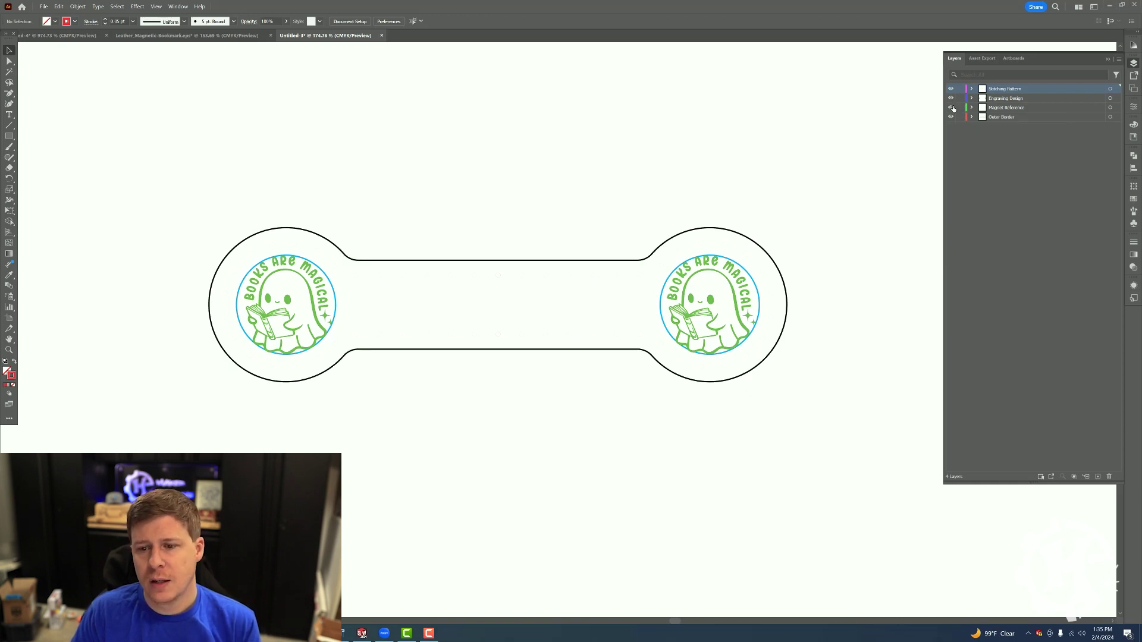
click(951, 108)
click(952, 107)
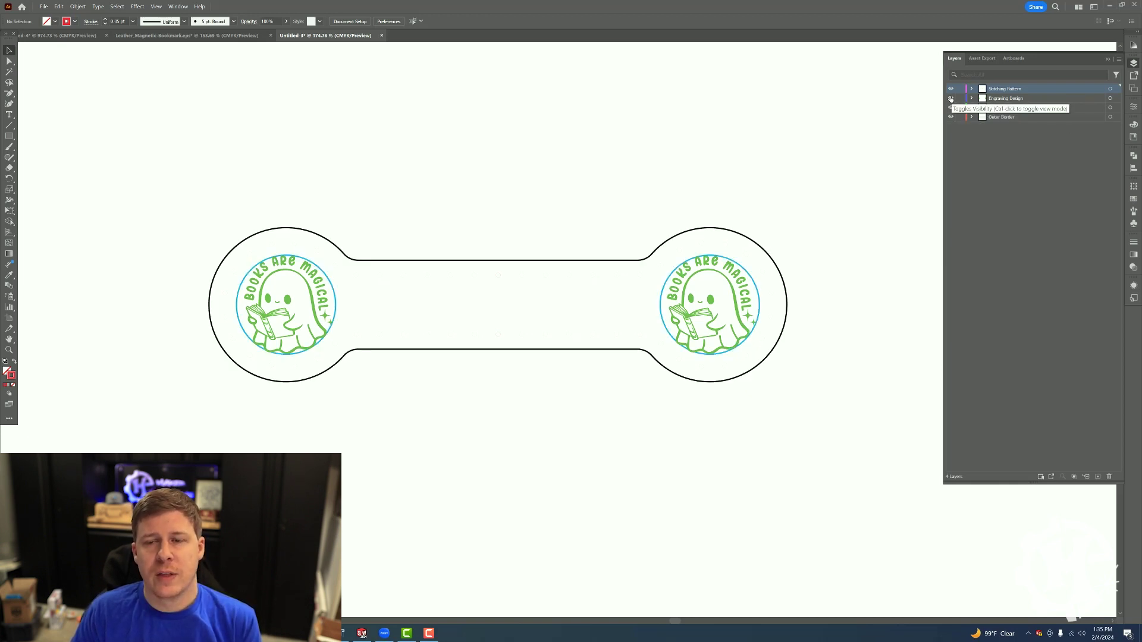
click(951, 99)
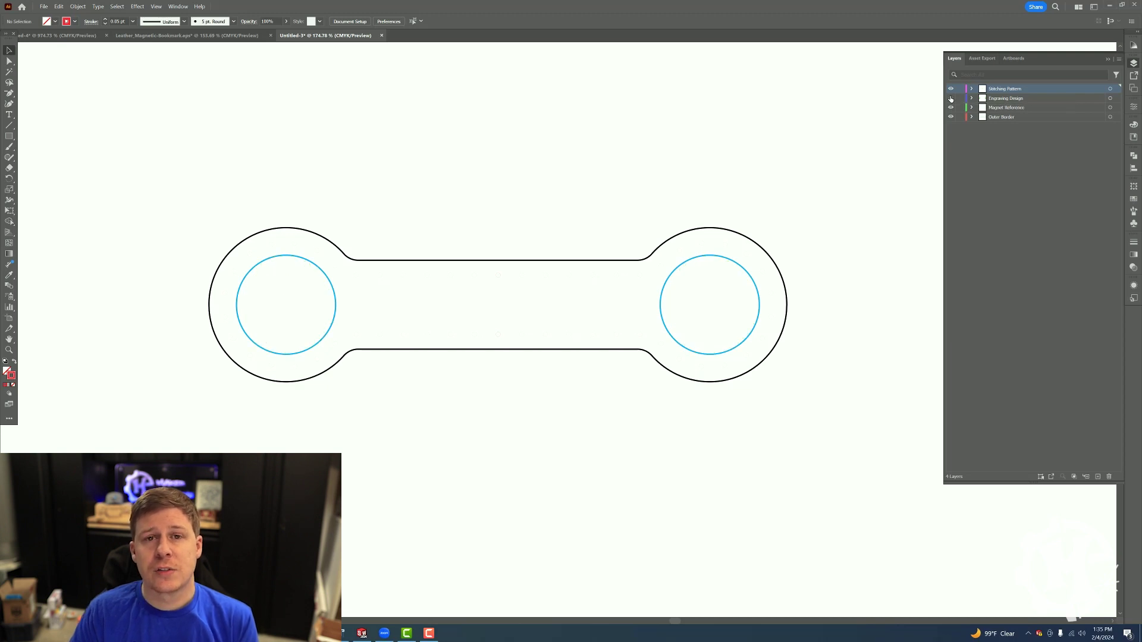
click(950, 99)
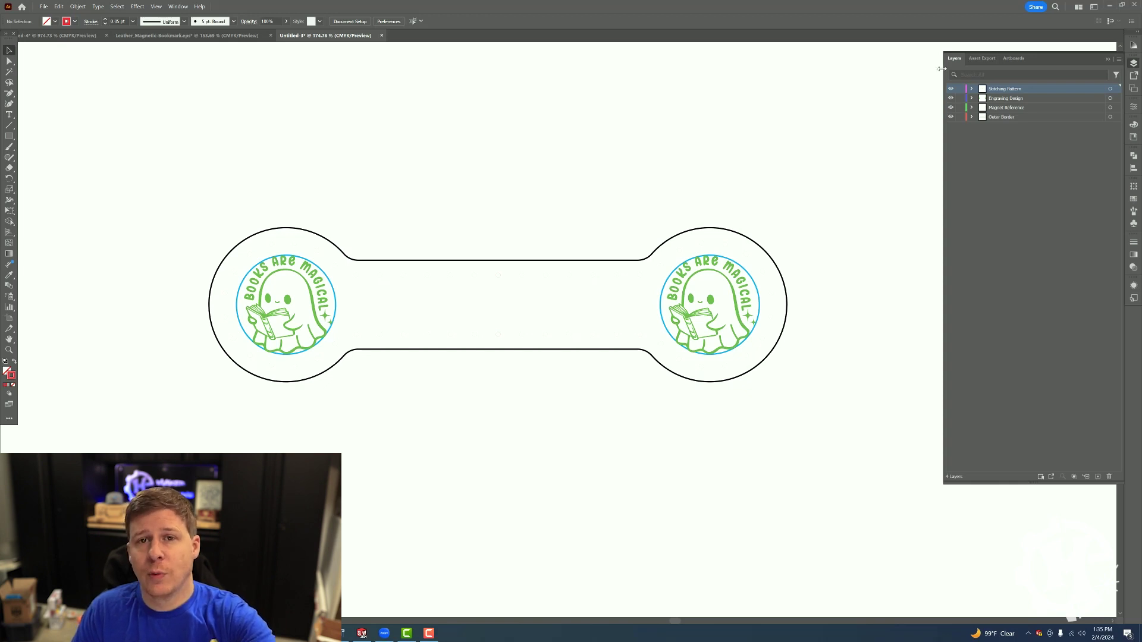
click(950, 108)
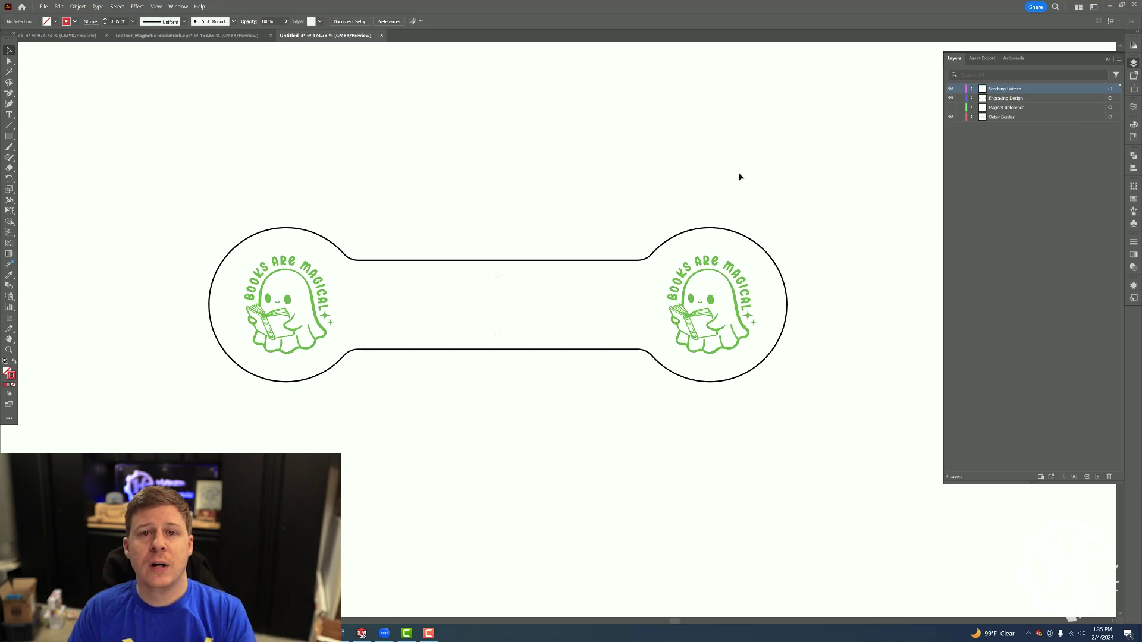